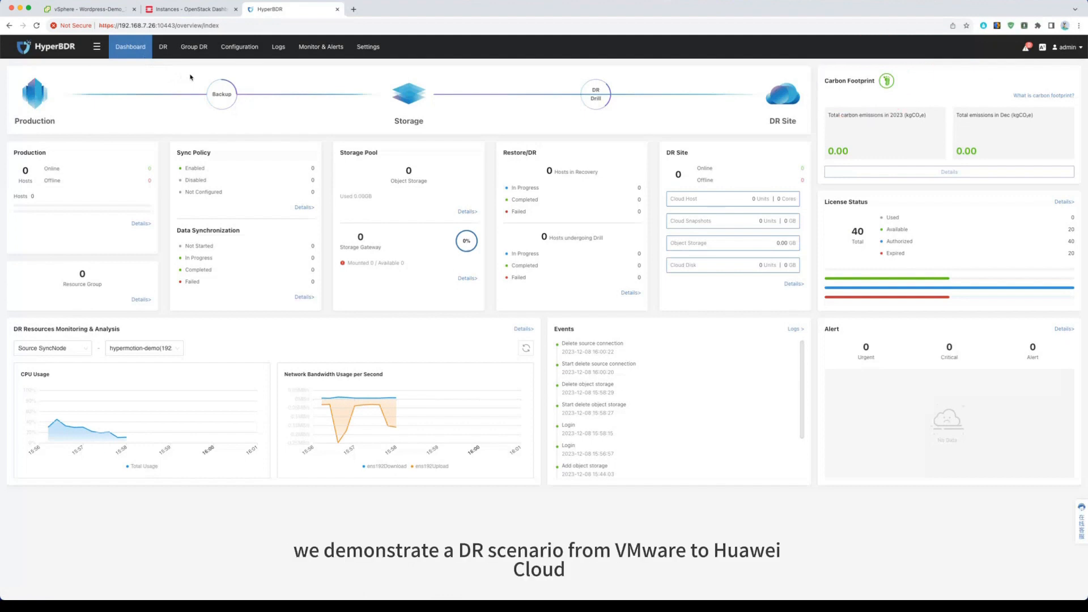
Step: Start adding a VMware production site in the configuration area and continue to the VMware connection settings
click(146, 54)
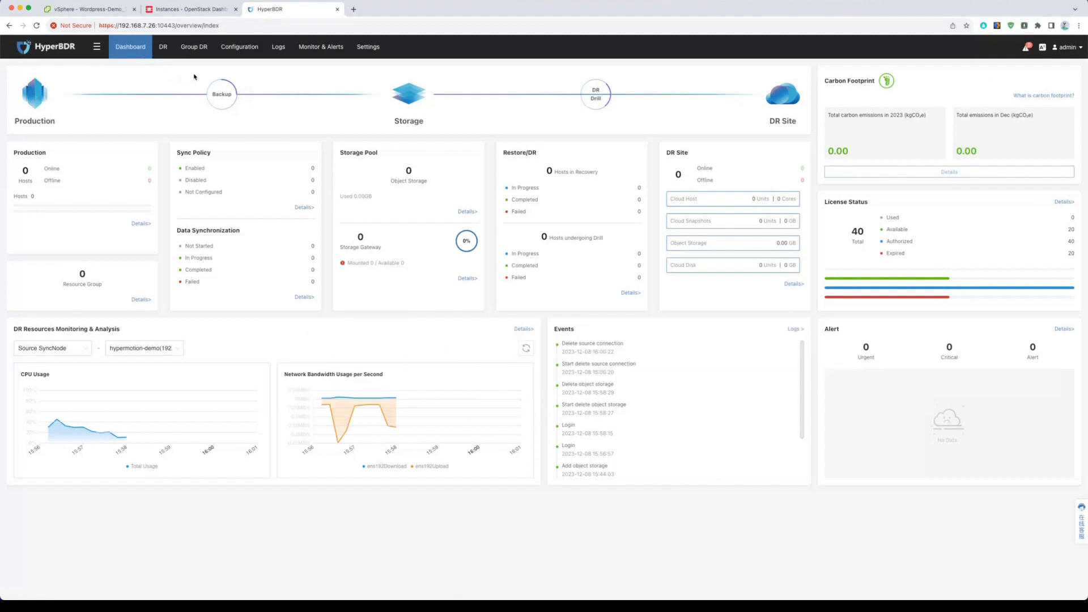
click(245, 49)
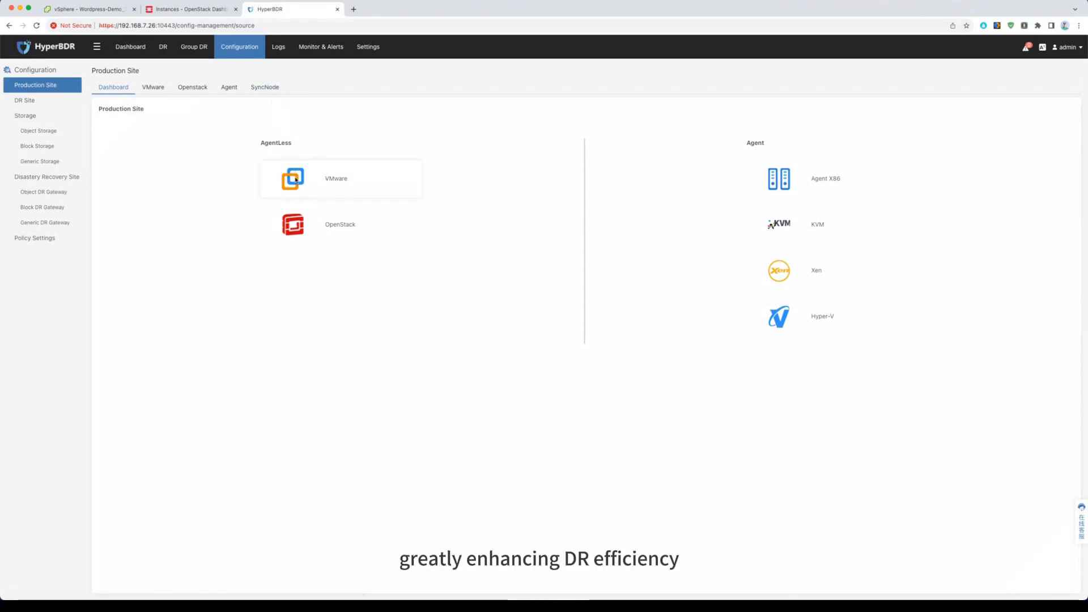
click(297, 183)
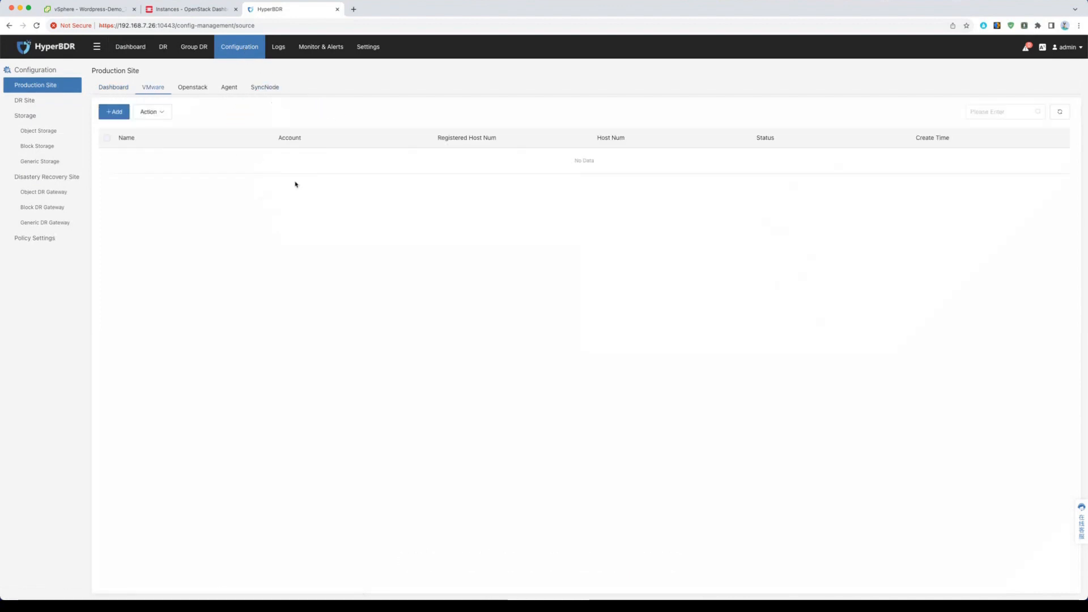
click(118, 115)
click(690, 408)
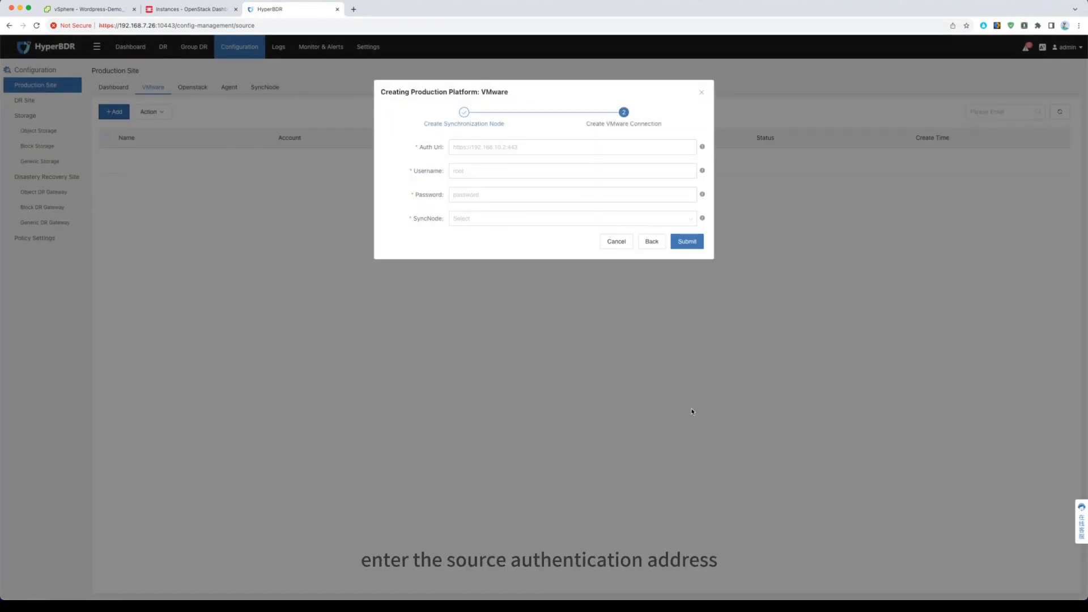
click(504, 147)
click(515, 169)
click(509, 171)
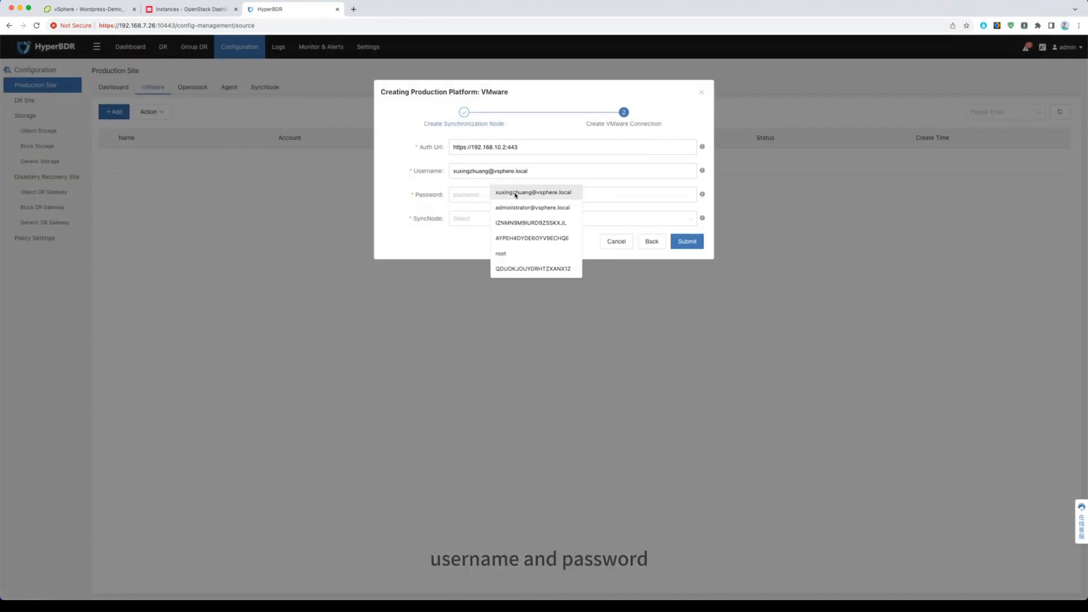
click(515, 193)
click(508, 195)
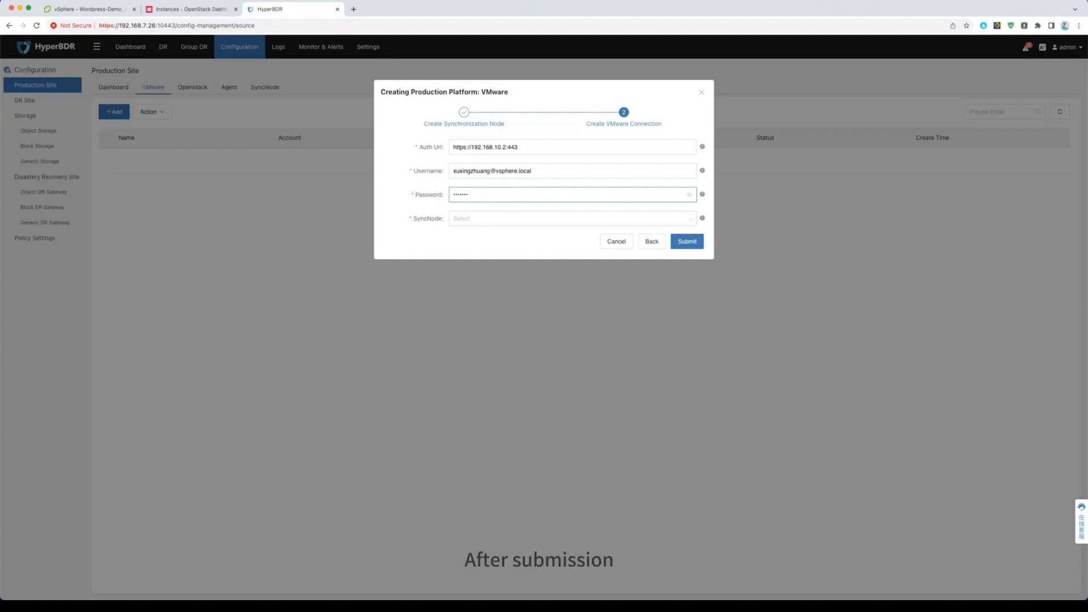
text(••••••)
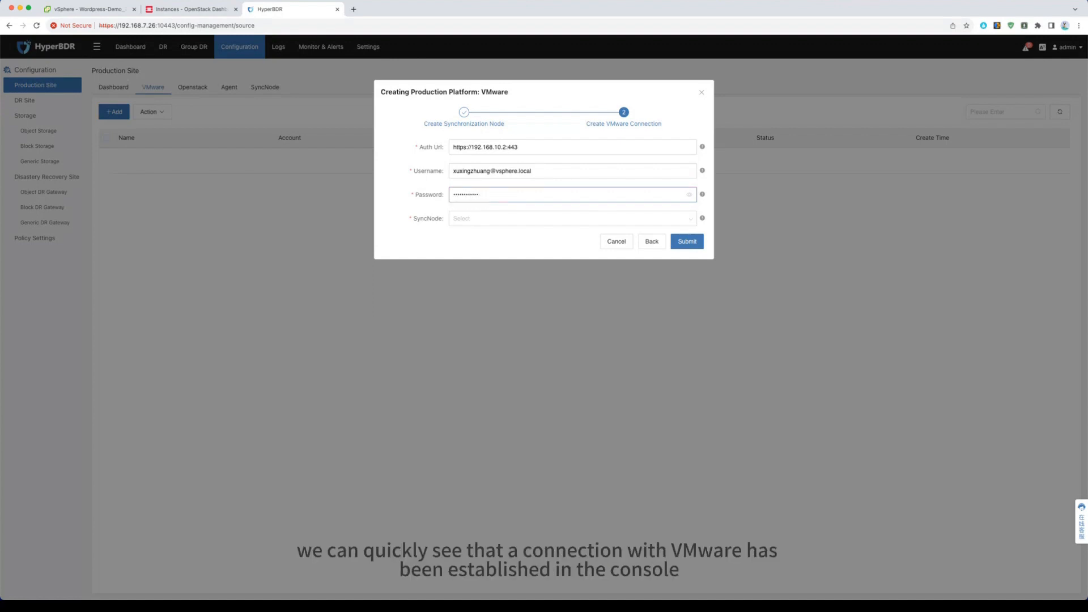
Step: Assign the synchronization node 192.168.7.26, submit the VMware connection, and open the details listing its hosts
click(567, 218)
click(482, 241)
click(686, 241)
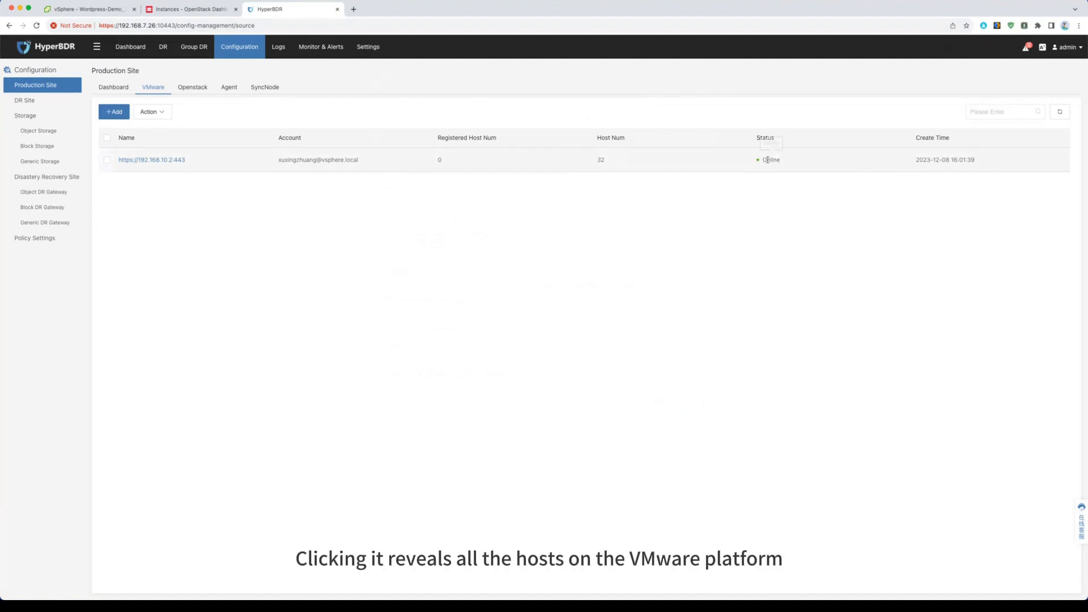
click(171, 160)
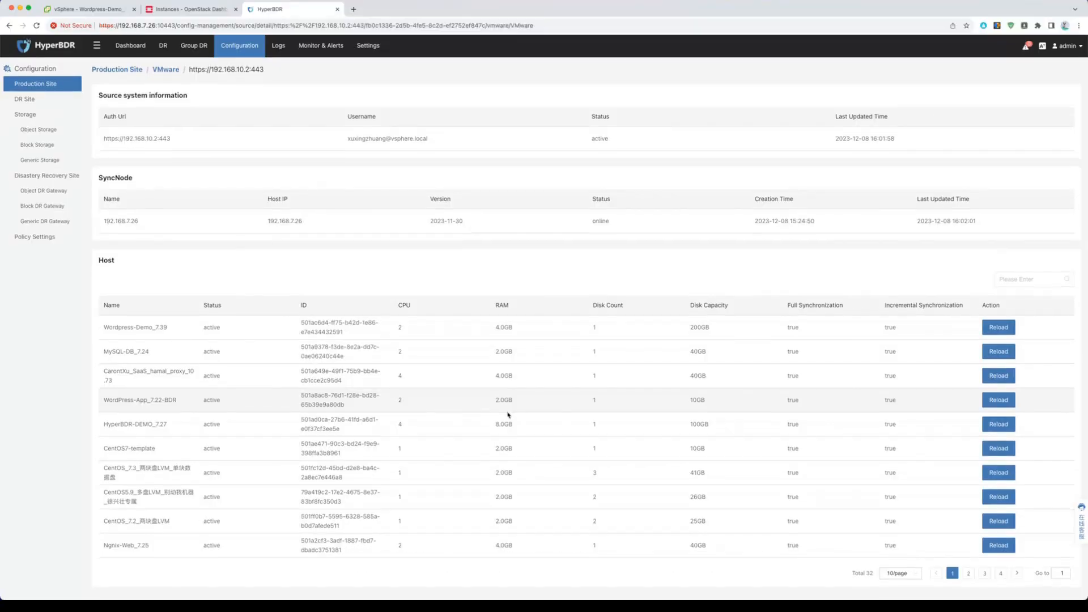
Step: Start adding an object storage and choose Huawei Cloud CN North-Beijing4 as its platform
click(61, 130)
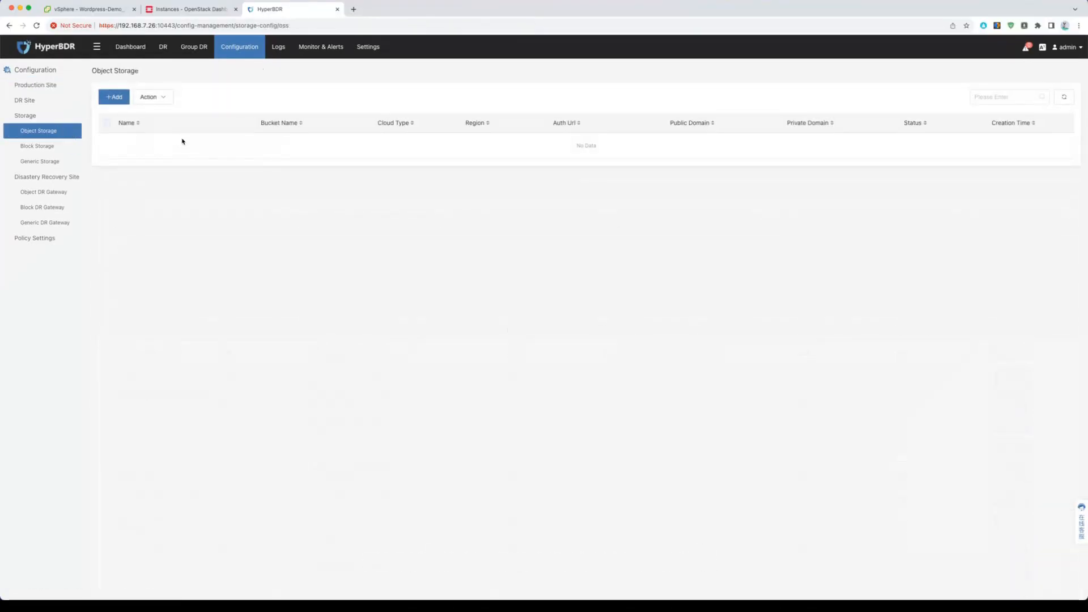
click(114, 98)
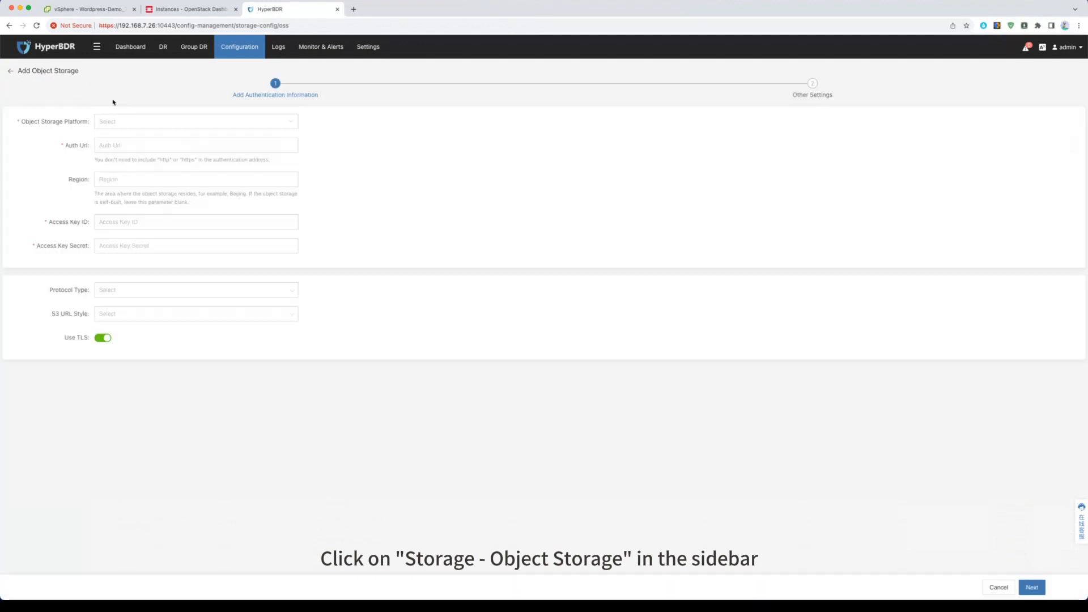
click(154, 125)
click(141, 171)
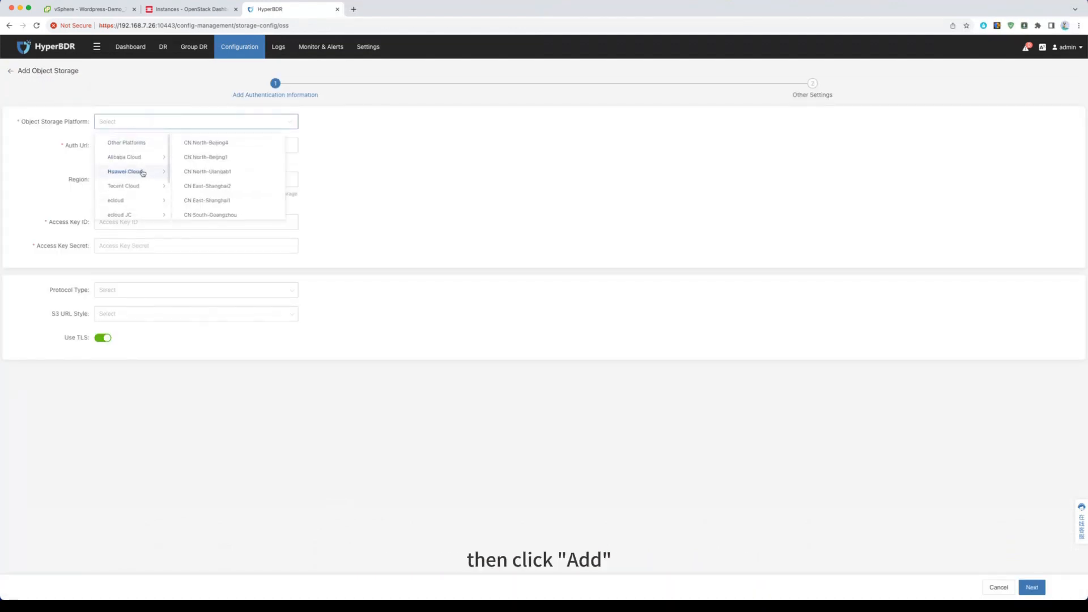
click(201, 155)
Step: Paste the access key ID and access key secret for the object storage and continue to its other settings
click(165, 222)
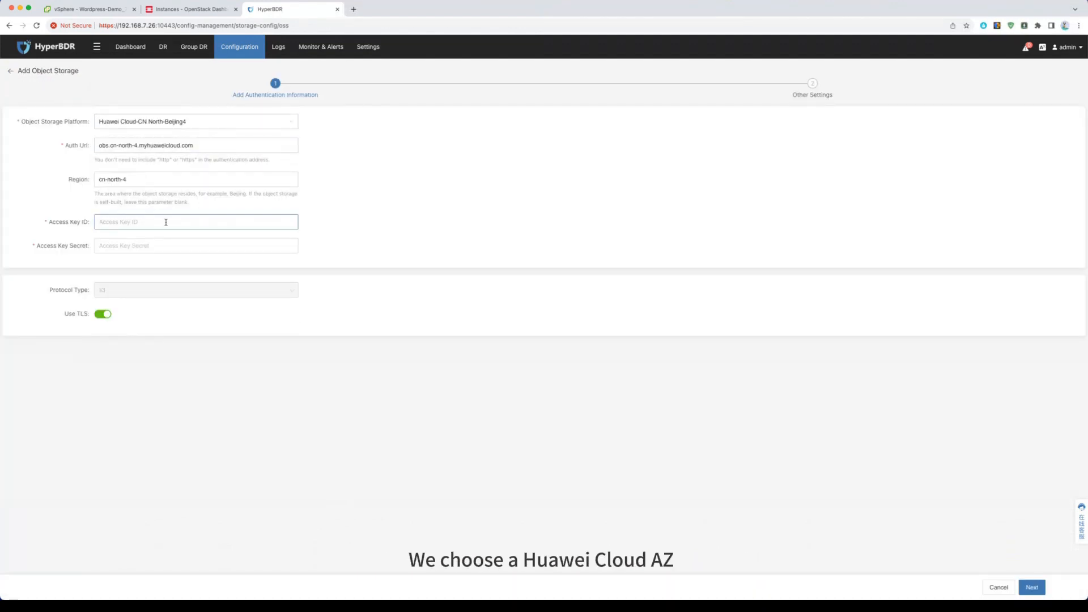
key(ctrl+v)
click(147, 244)
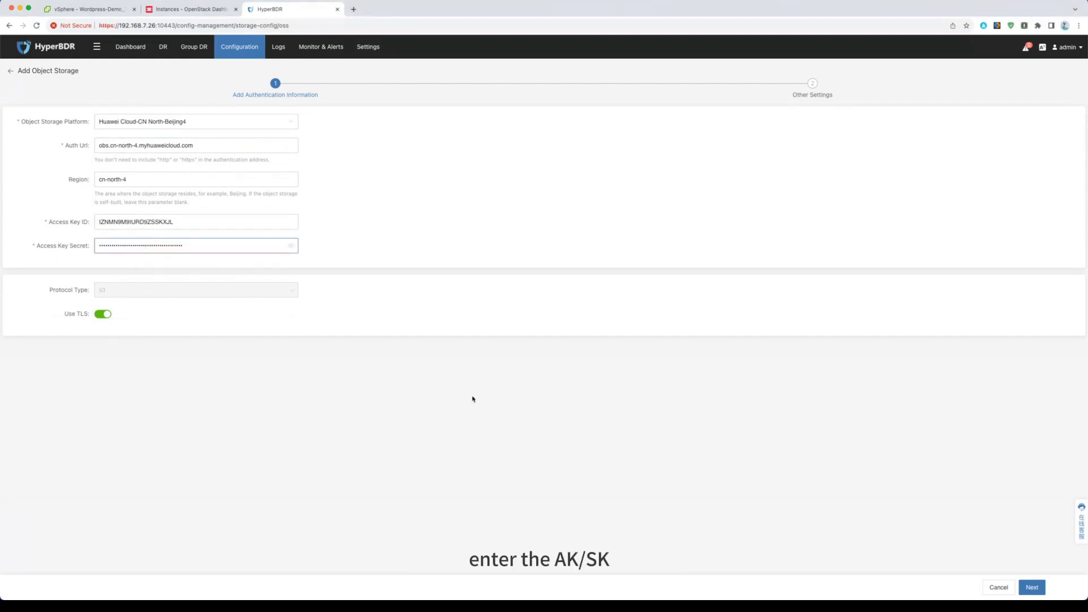
click(1032, 588)
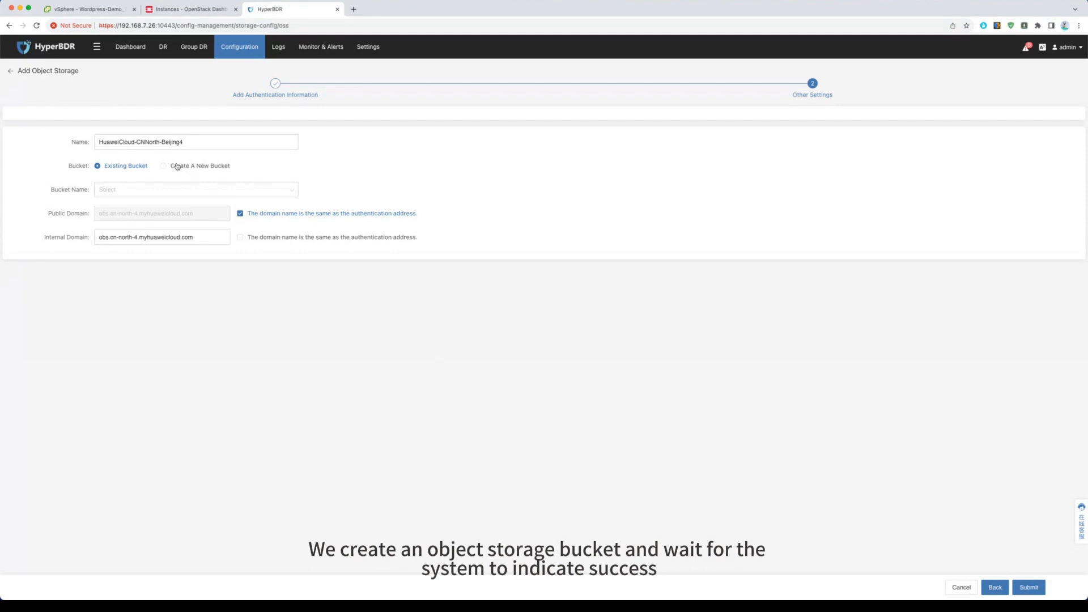
Step: Choose to create a new bucket with the identifier demo and submit the object storage
click(178, 166)
drag(213, 189, 313, 194)
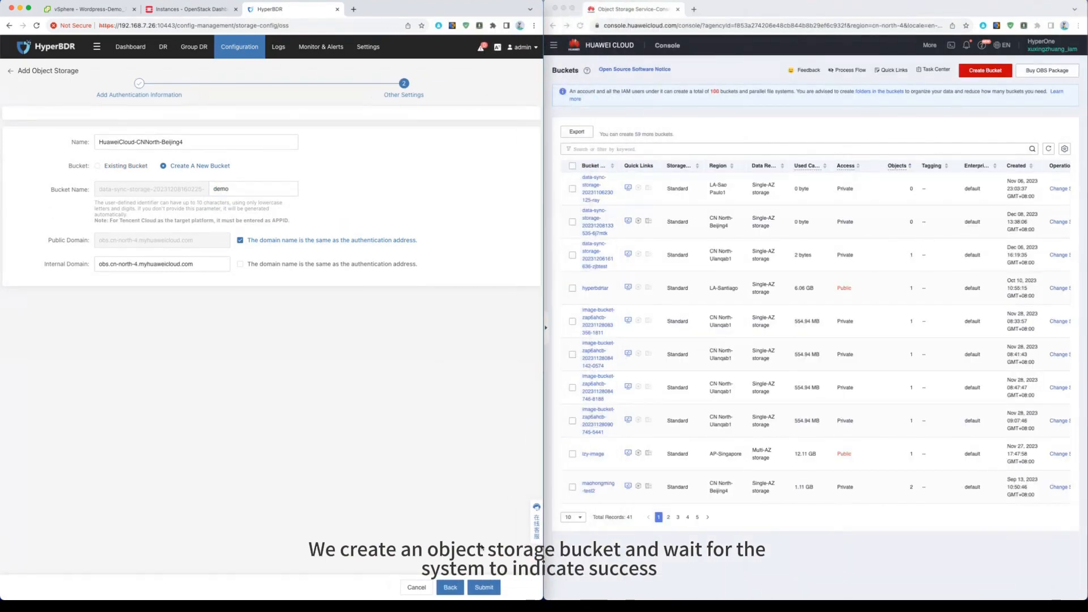
click(485, 588)
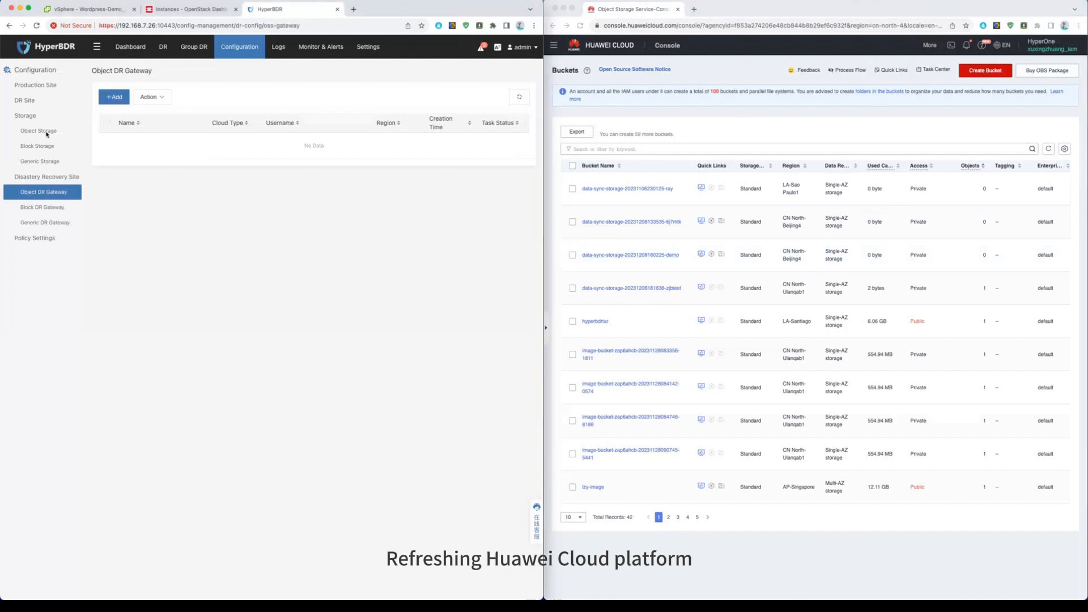
Step: Compare the new object storage entry's bucket name with the bucket list in the Huawei Cloud console
click(47, 133)
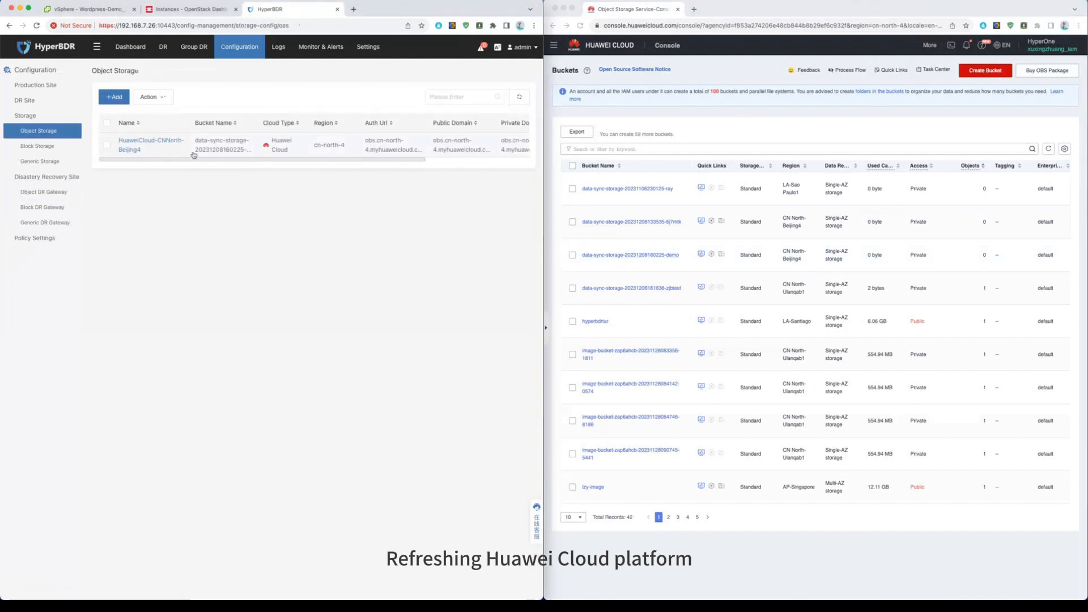
click(573, 256)
click(573, 256)
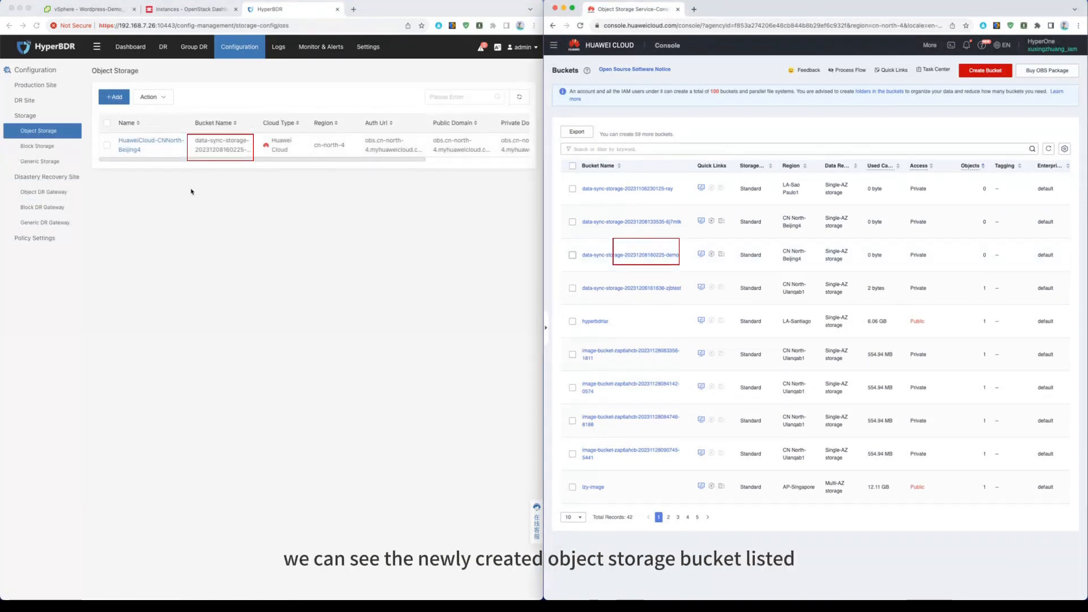
Step: Start adding an object DR gateway and select Huawei Cloud as the recovery platform
click(64, 194)
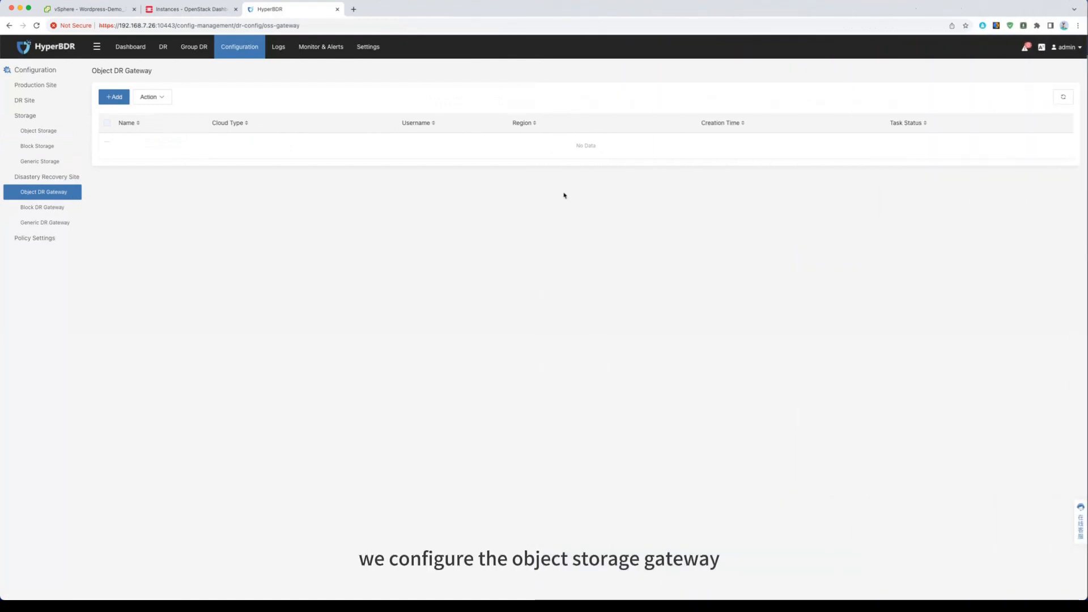
click(114, 97)
click(159, 126)
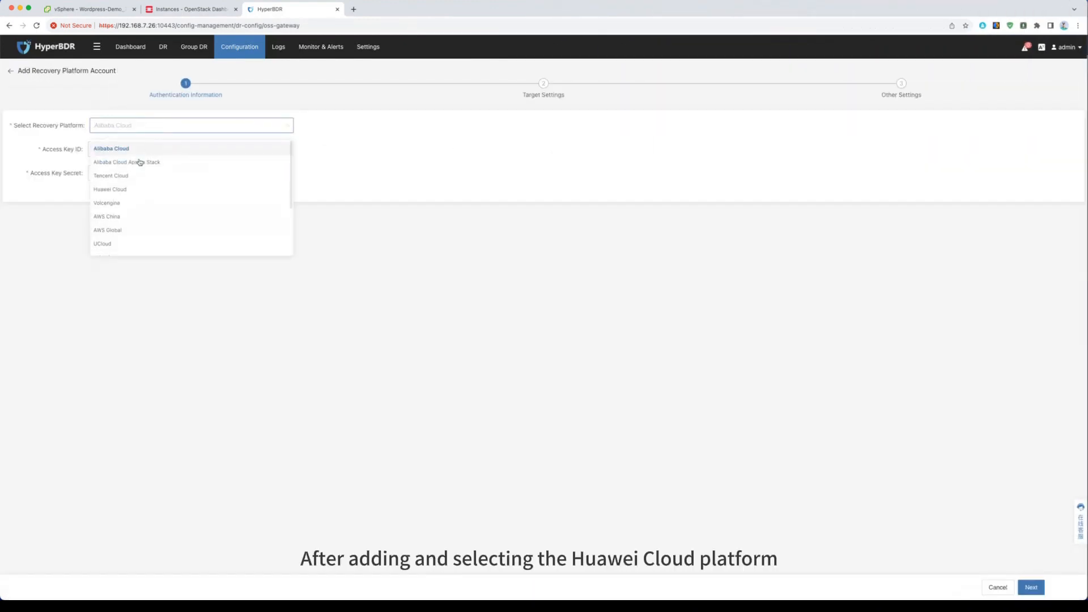
click(130, 191)
Step: Paste the access key ID and access key secret for the recovery platform account and continue to the target settings
click(136, 151)
key(ctrl+v)
key(Tab)
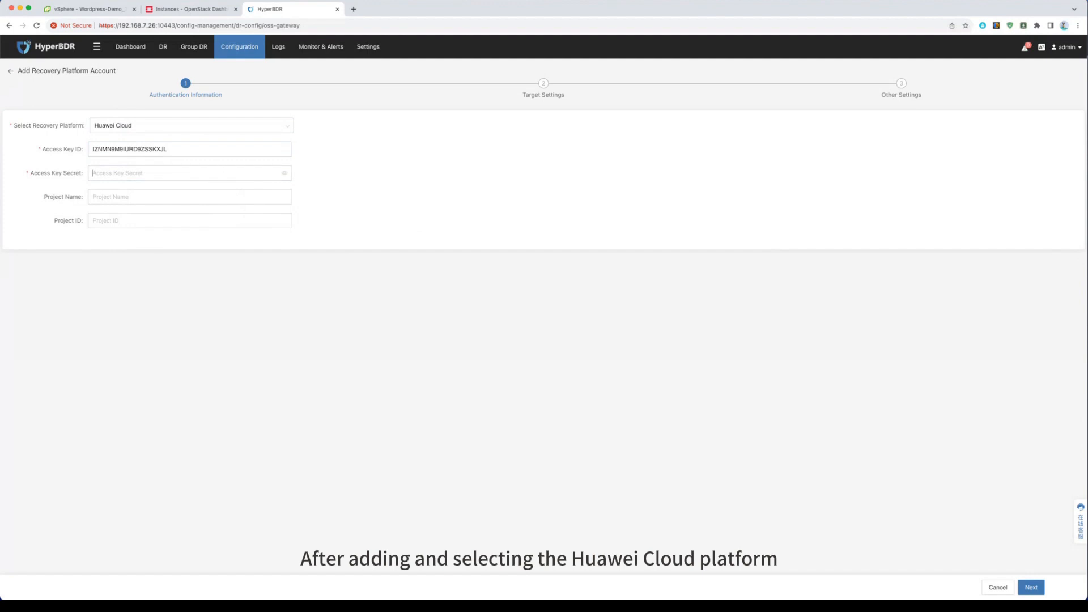
key(super+Tab)
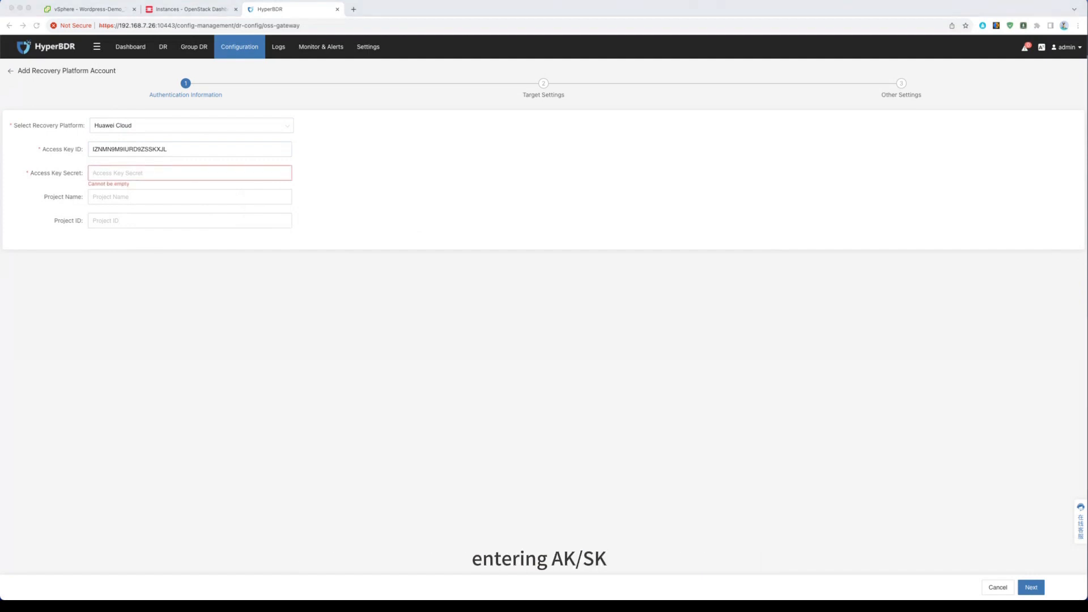
click(182, 173)
key(ctrl+v)
click(1032, 587)
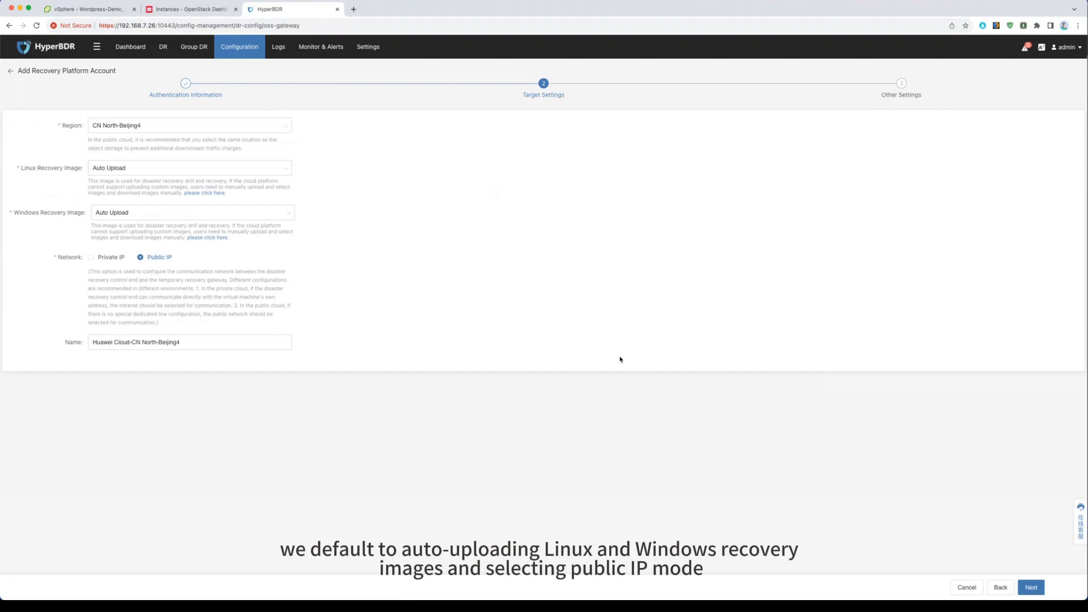
Step: Complete the gateway with region CN North-Beijing4, Auto Upload recovery images and Public IP, and check its task details against the Huawei Cloud private images
click(1032, 588)
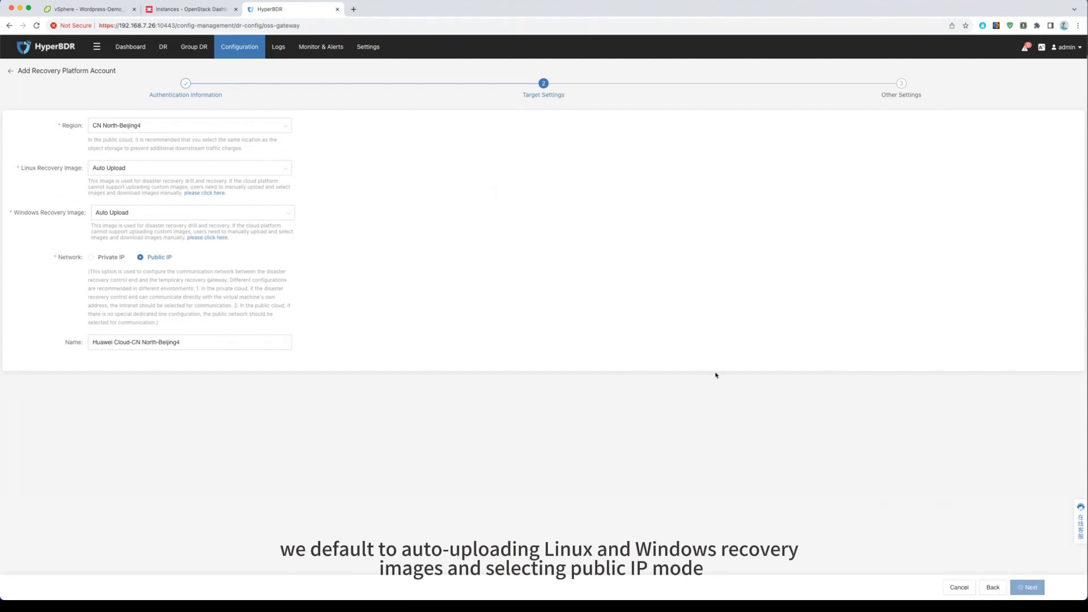
click(1028, 587)
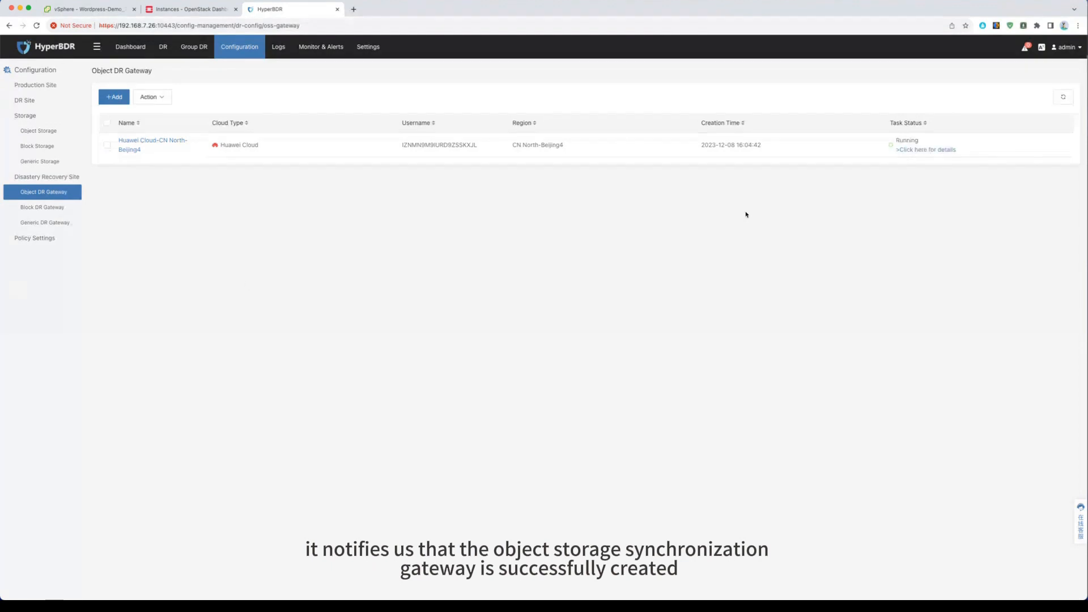
click(918, 151)
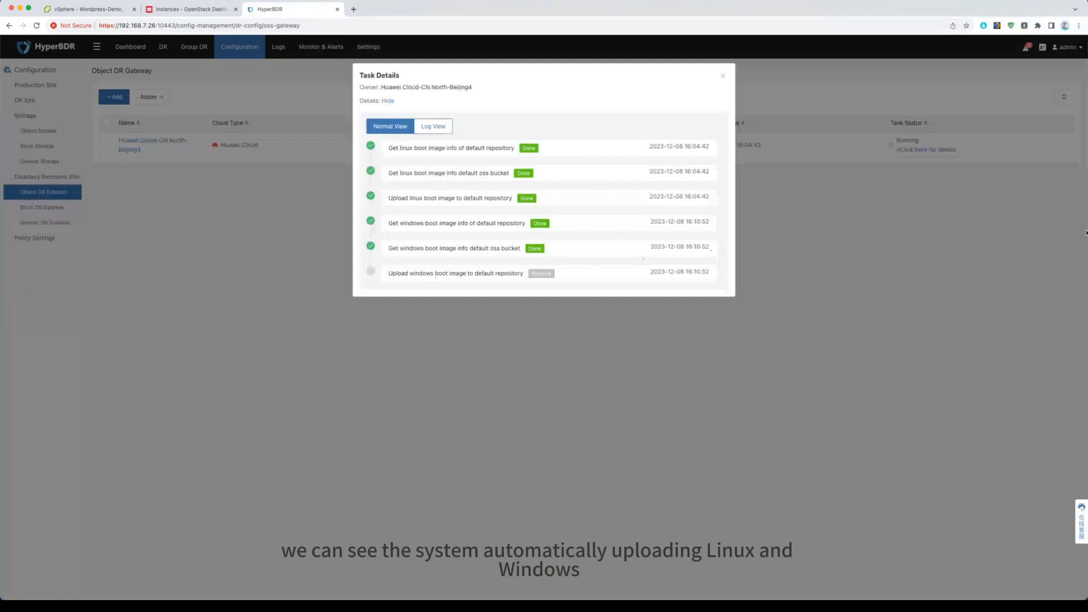
drag(1087, 231, 543, 232)
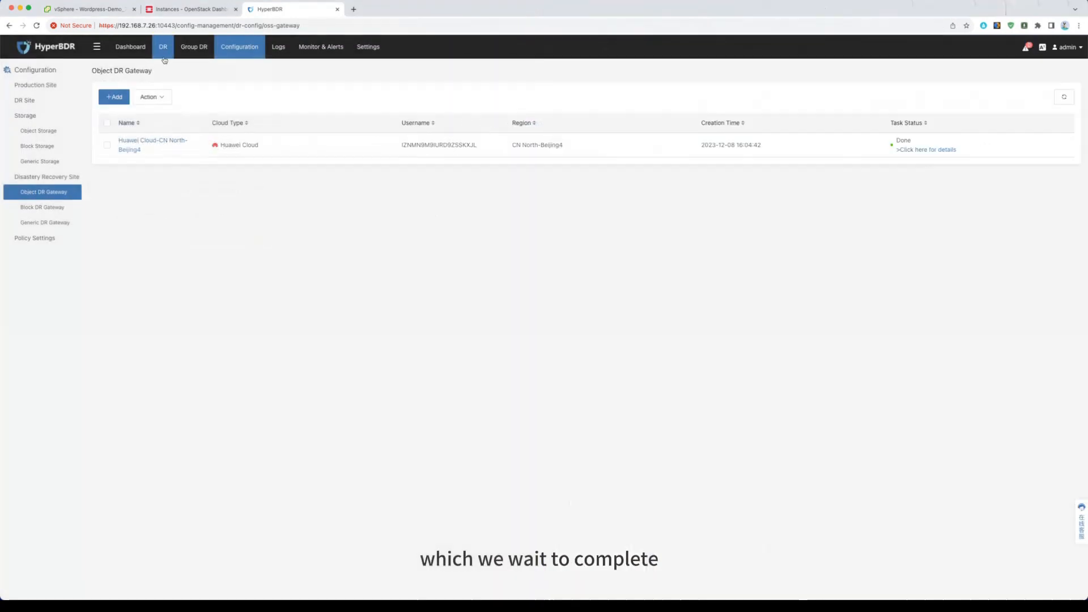
click(164, 48)
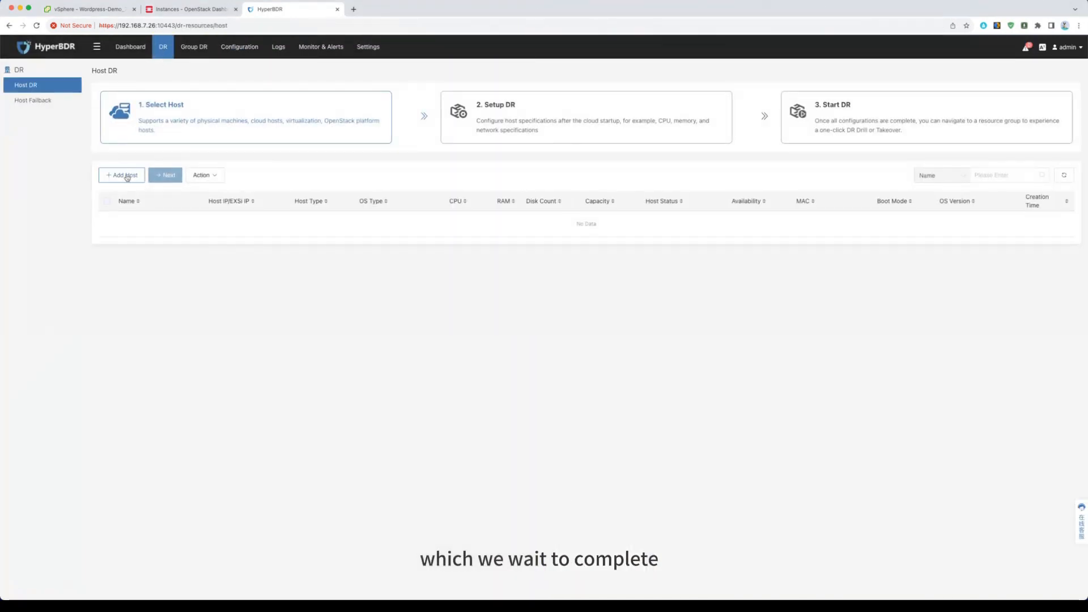
click(116, 176)
click(81, 297)
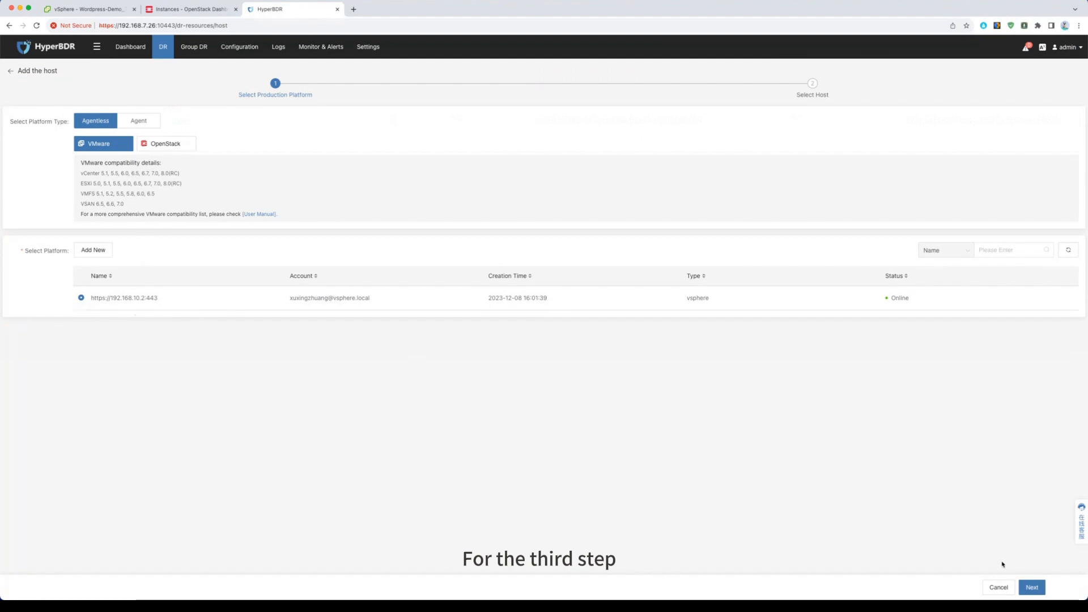
click(1032, 587)
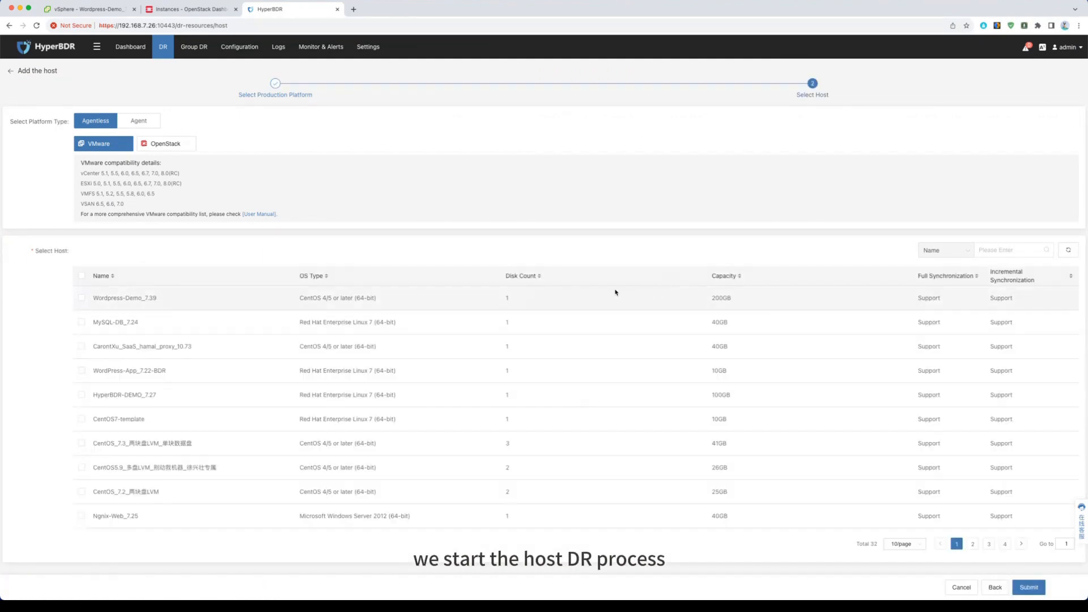
click(91, 302)
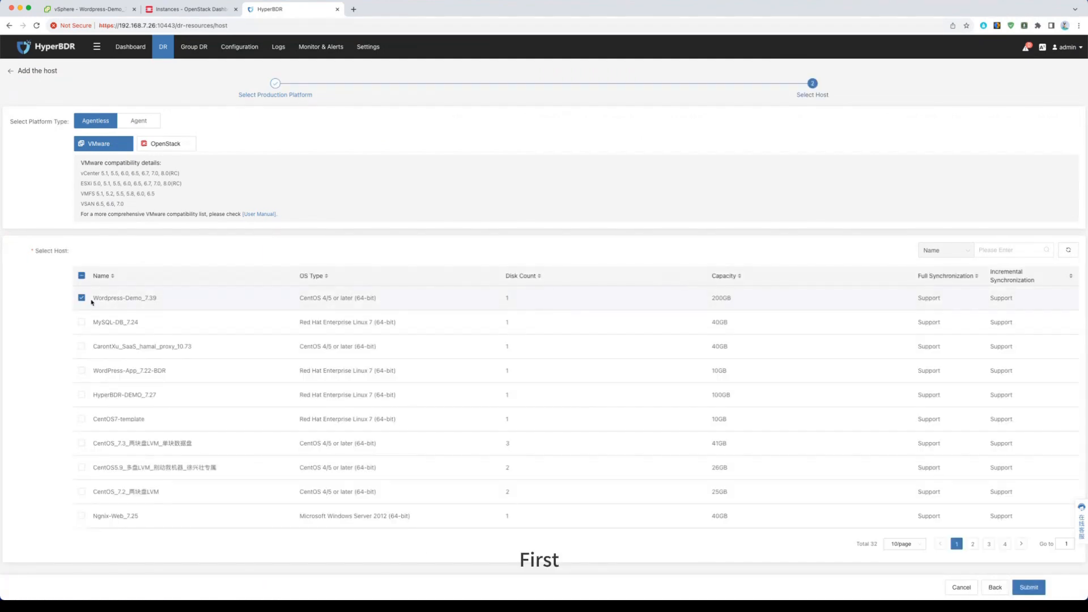
click(1029, 587)
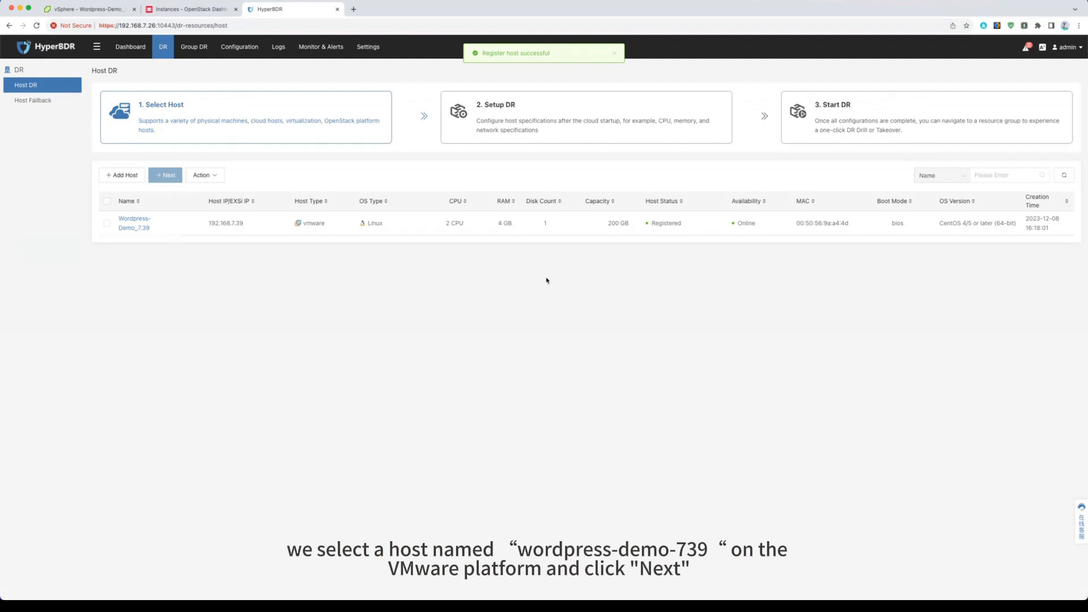
Step: Advance the host Wordpress-Demo_7.39 to the Setup DR stage and open its DR configuration
click(106, 223)
click(163, 175)
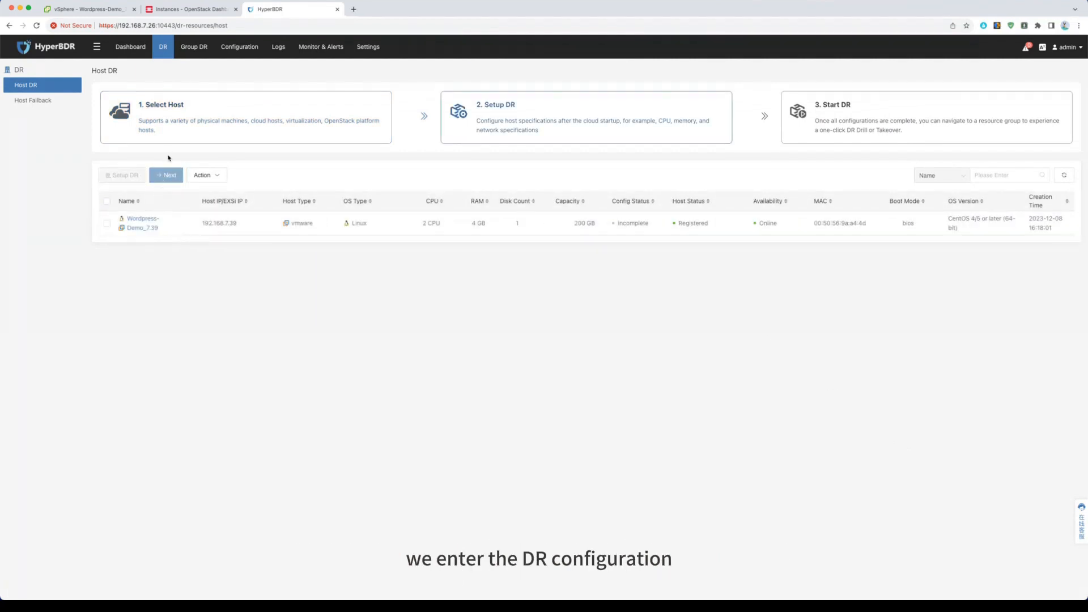
click(106, 222)
click(134, 178)
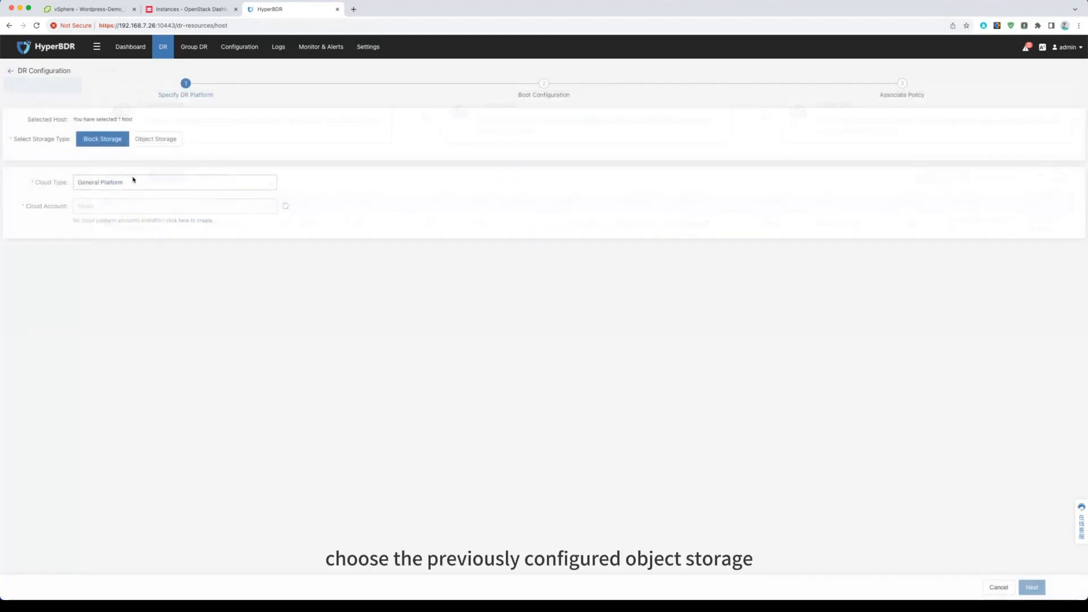
Step: Specify Object Storage with the HuaweiCloud-CNNorth-Beijing4 storage and the Huawei Cloud CN North-Beijing4 recovery platform, and continue to computing resources
click(154, 141)
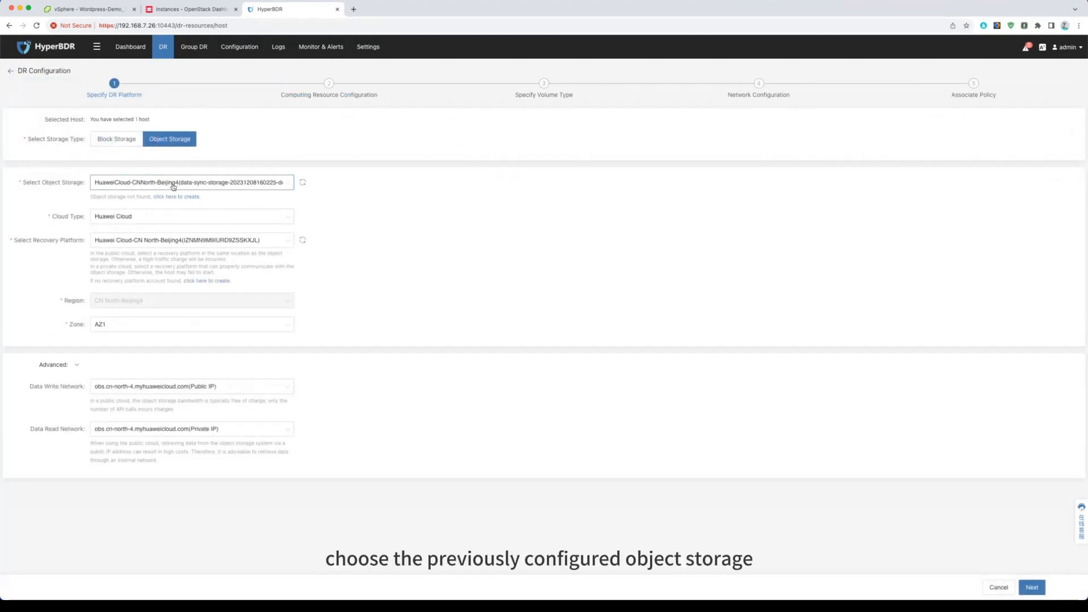
click(173, 187)
click(175, 207)
click(155, 243)
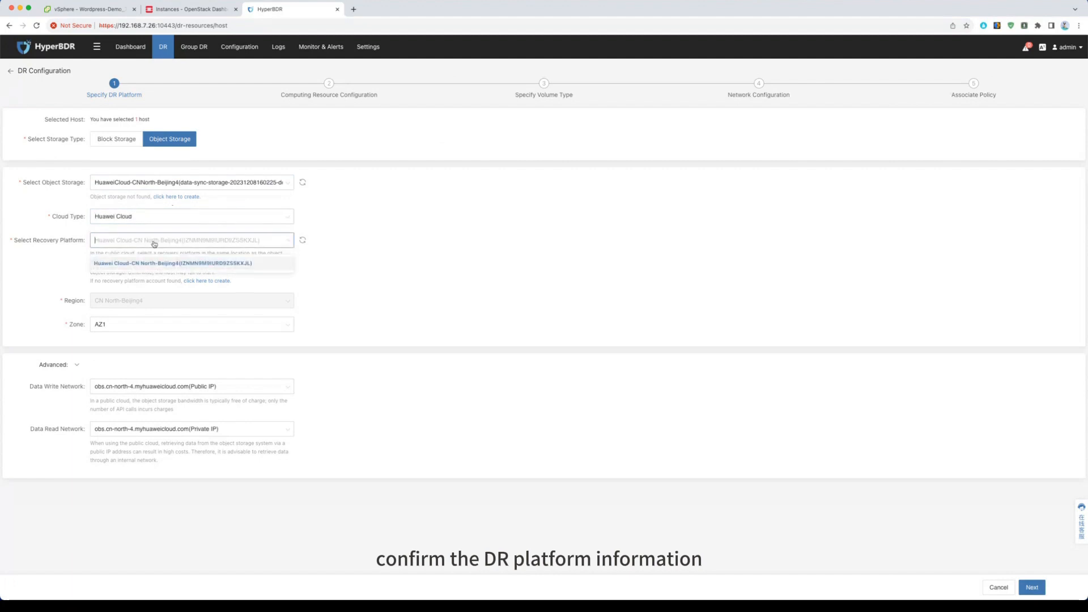
click(156, 264)
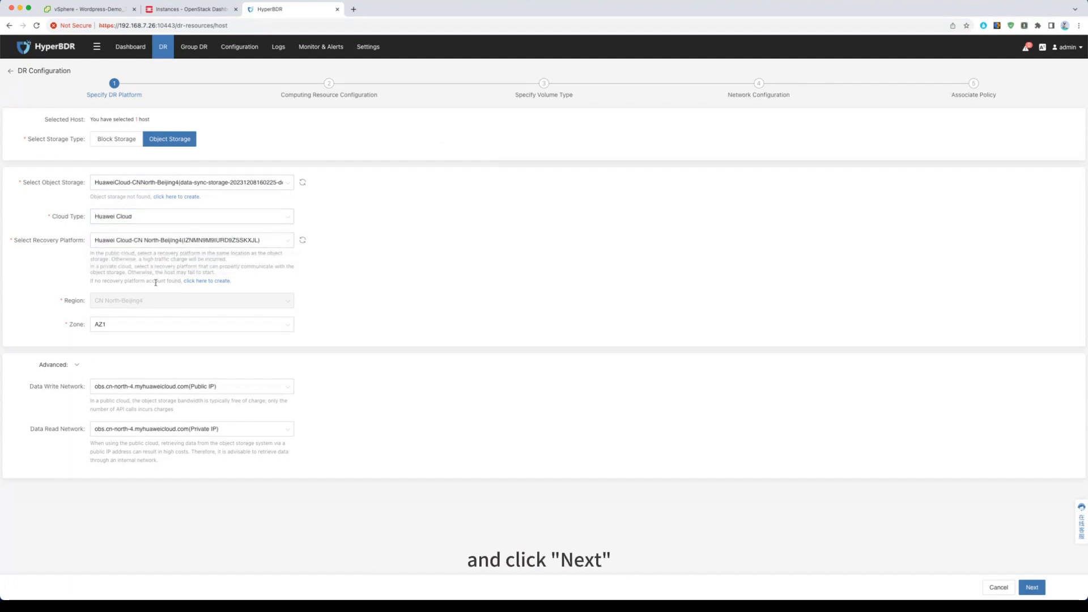
click(1031, 589)
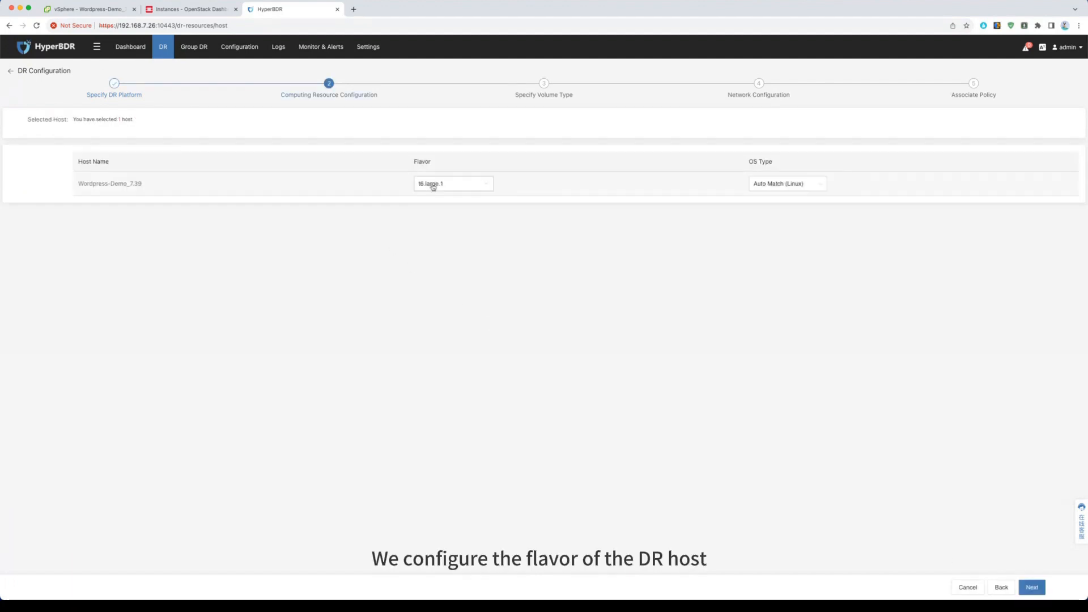
Step: Set the DR host's flavor to s6.large.2 with 2 CPUs and 4GB memory, and continue to the volume types
click(434, 185)
click(522, 220)
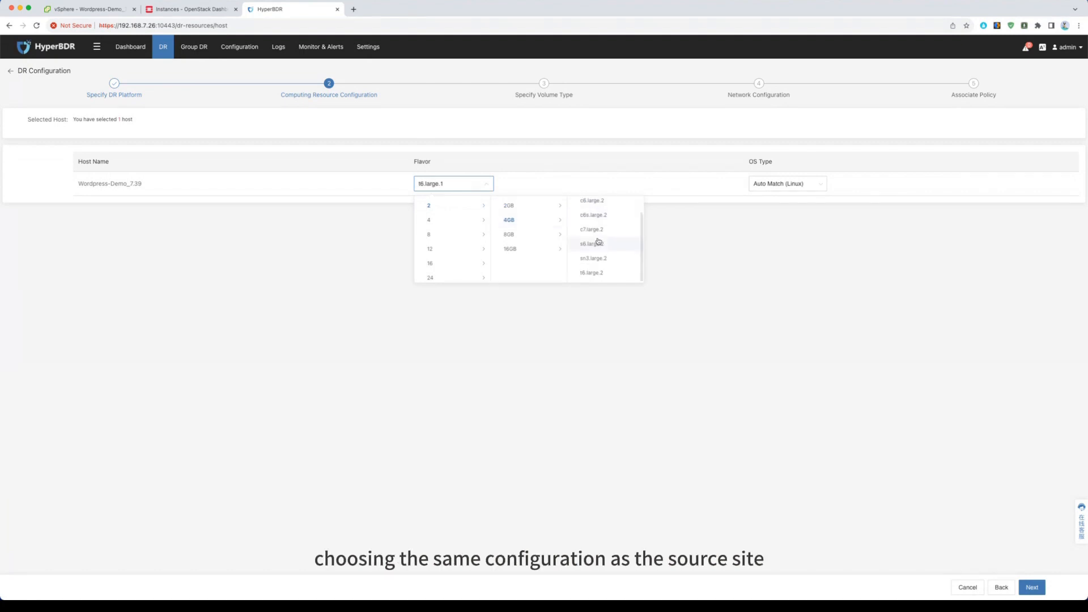
click(595, 244)
click(1032, 588)
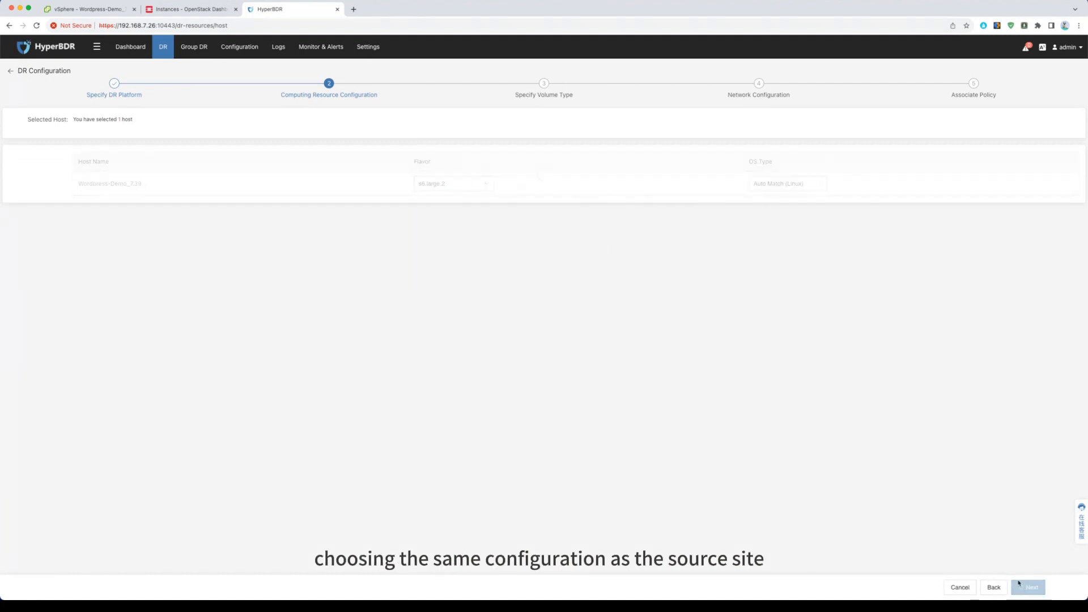
Step: Set both the system volume type and the added disk volume type to High I/O(SAS), and continue to network configuration
click(168, 164)
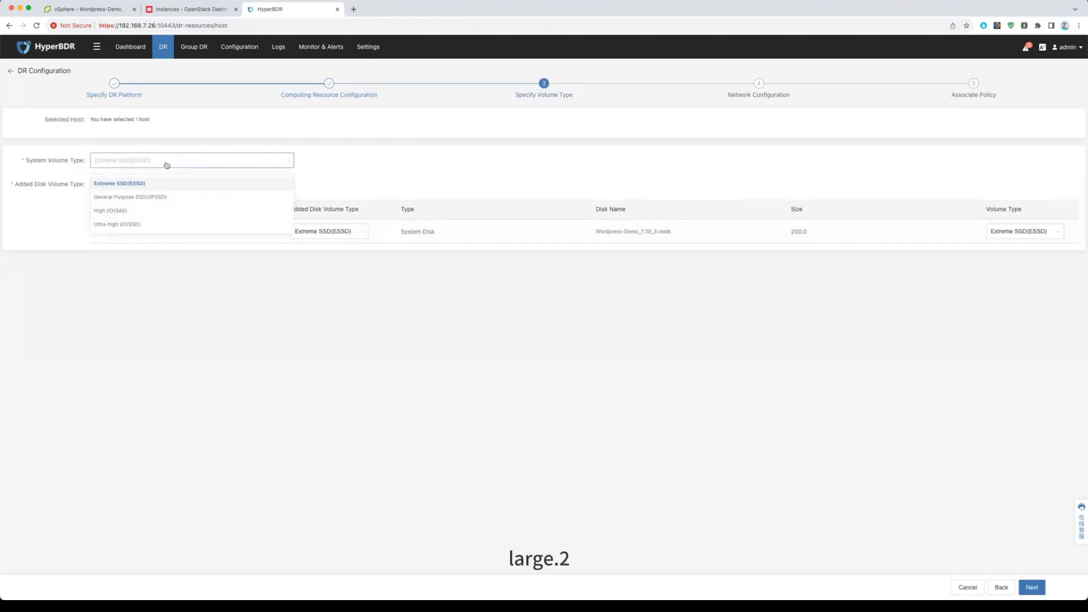
click(145, 209)
click(145, 186)
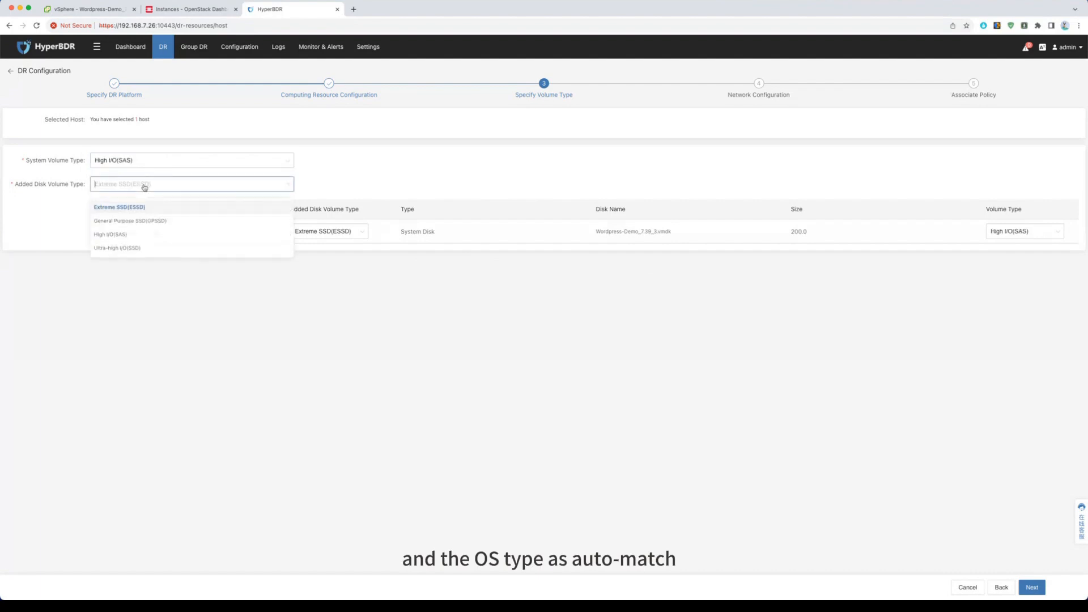
click(142, 236)
click(1033, 587)
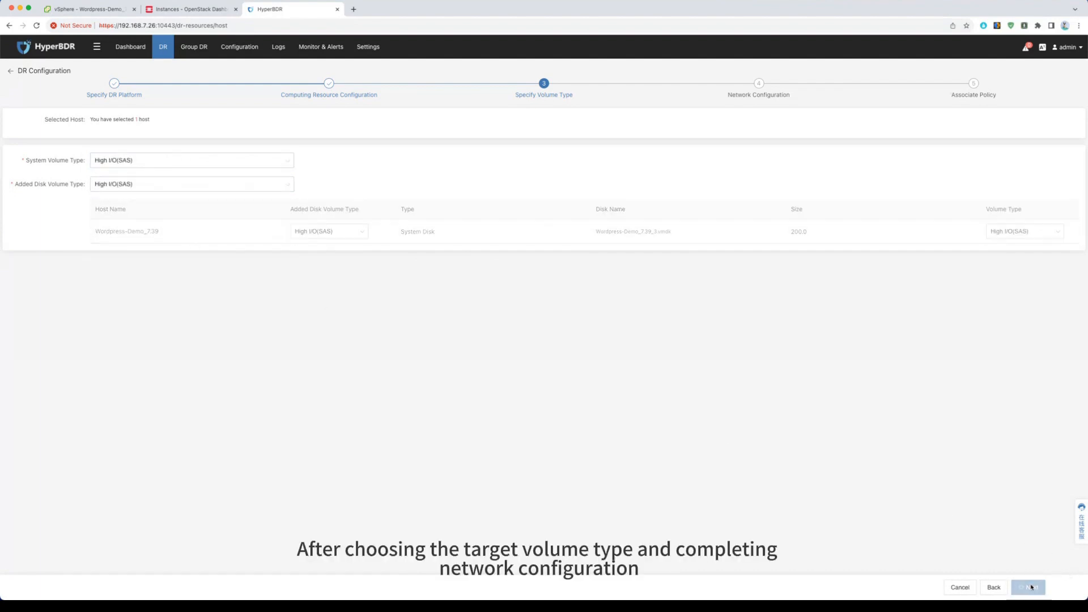
Step: Place the DR host in the VPC vpc-demo(192.168.0.0/16) and the subnet subnet-demo(192.168.7.0/24)
click(173, 161)
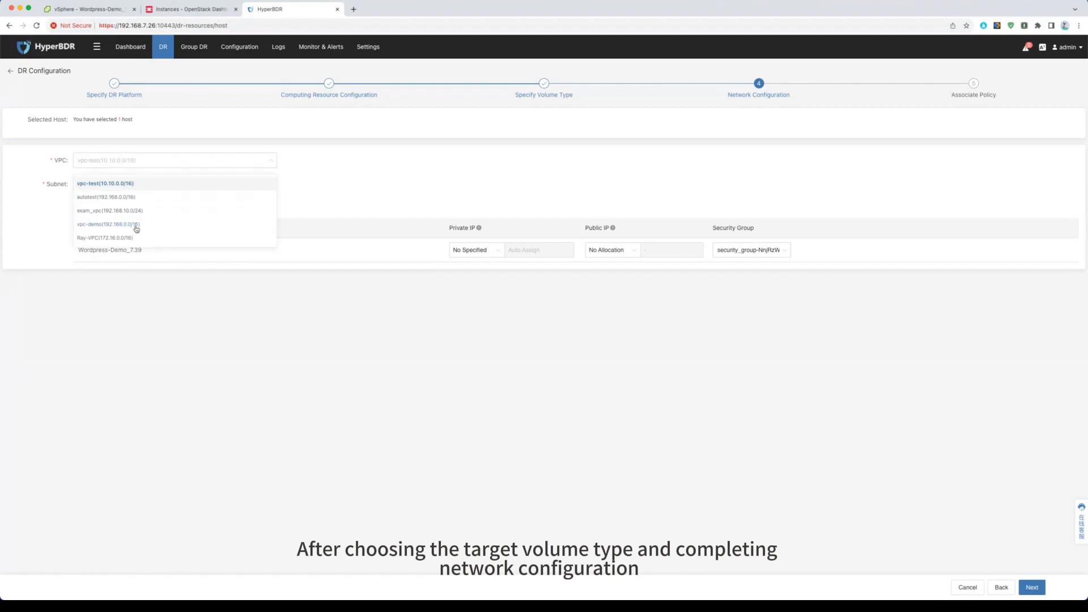
click(136, 225)
click(141, 185)
click(141, 207)
Step: Keep the host's private IP as No Specified and set its public IP to Request IP with 50 Mbps
click(481, 250)
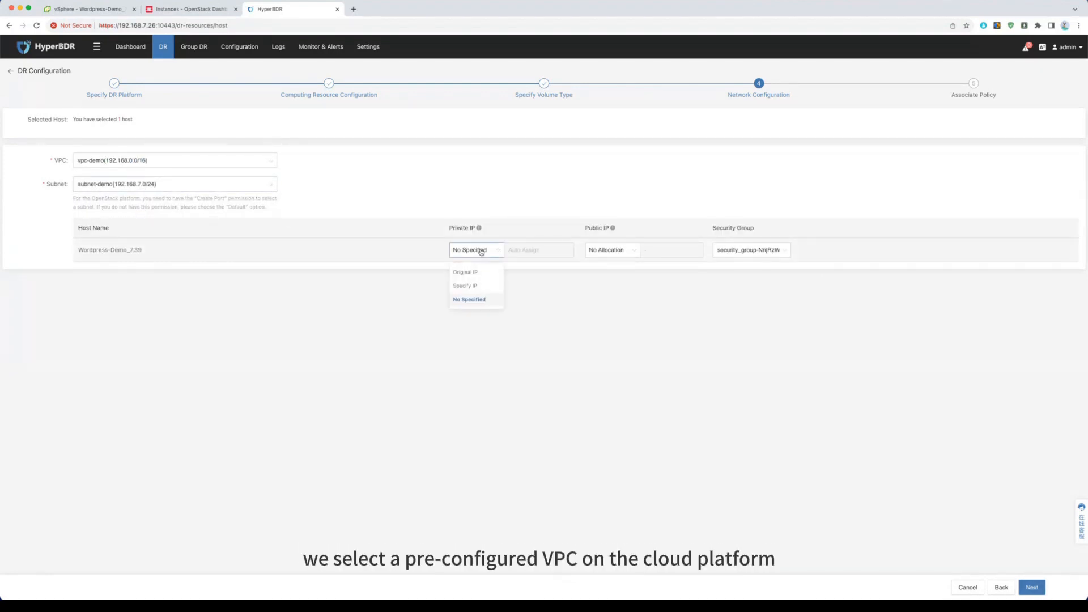
click(475, 299)
click(610, 250)
click(605, 299)
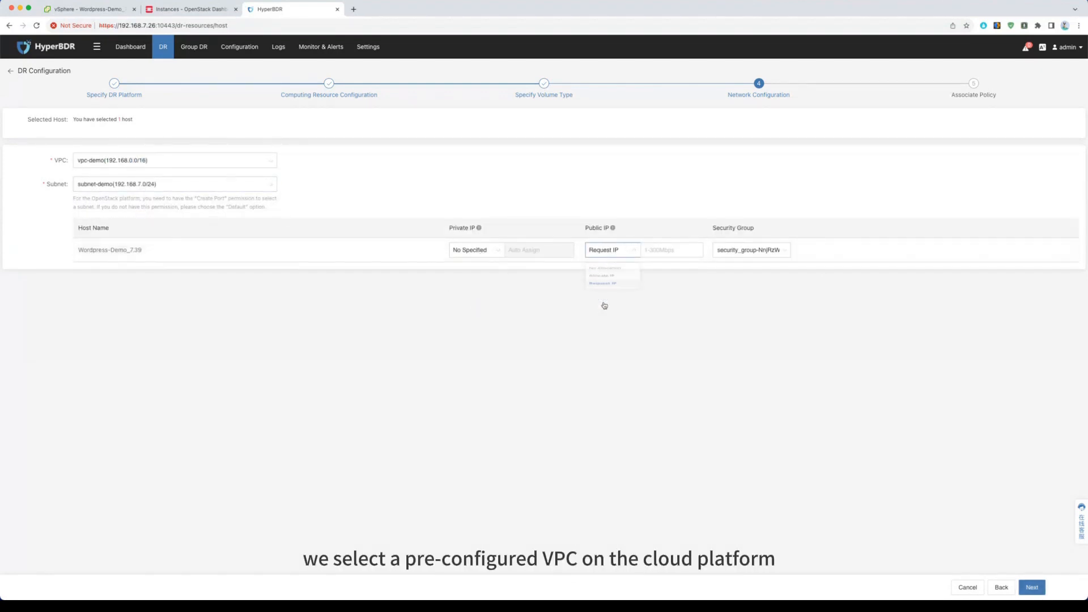
click(656, 249)
text(50)
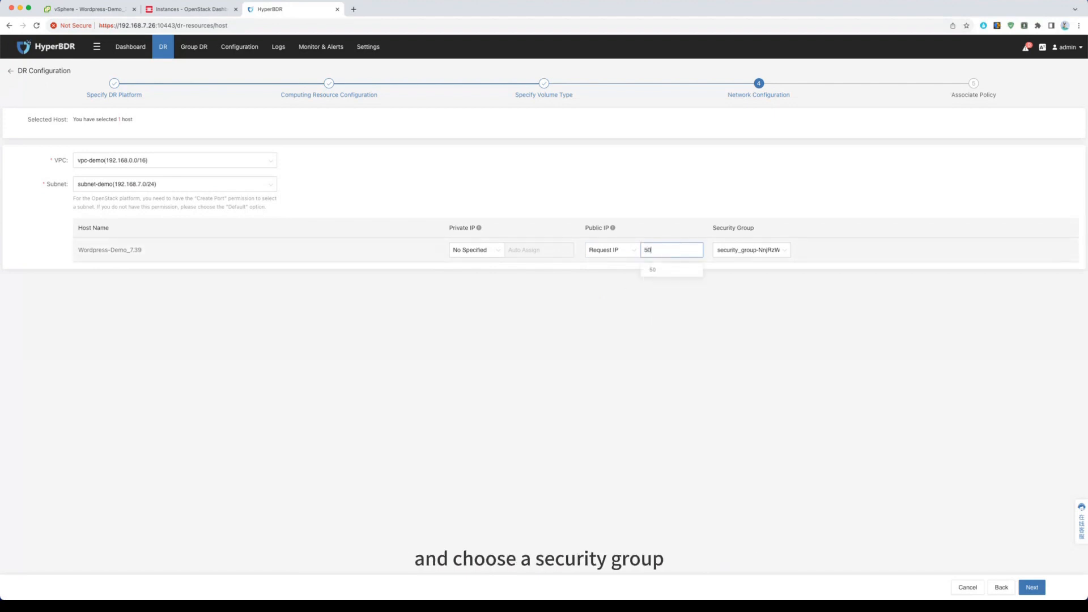
Step: Assign the default security group to the host and continue to the policy association
click(751, 250)
click(745, 277)
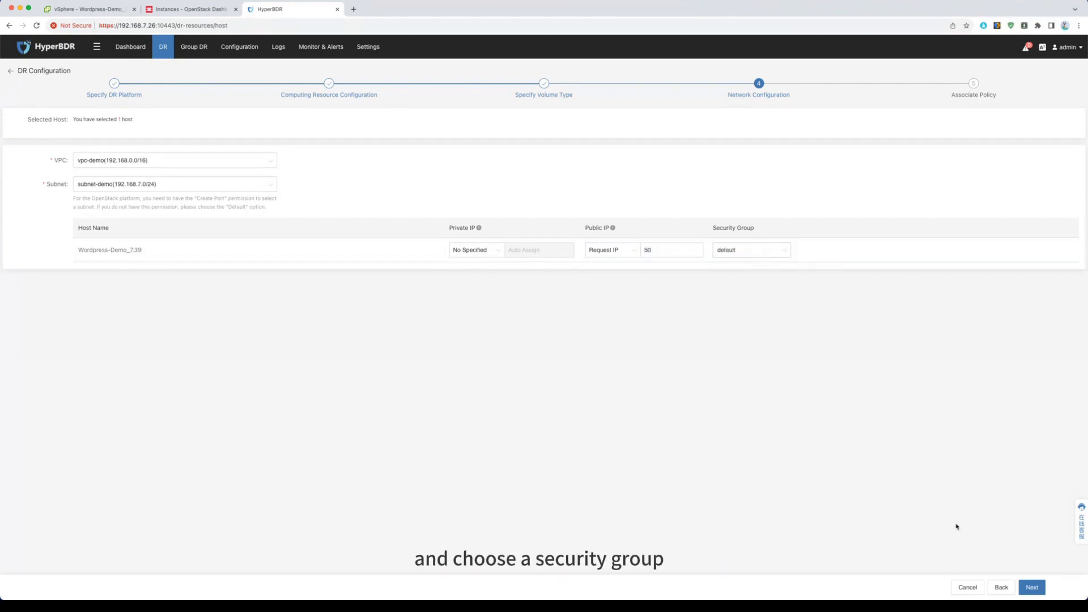
click(1032, 588)
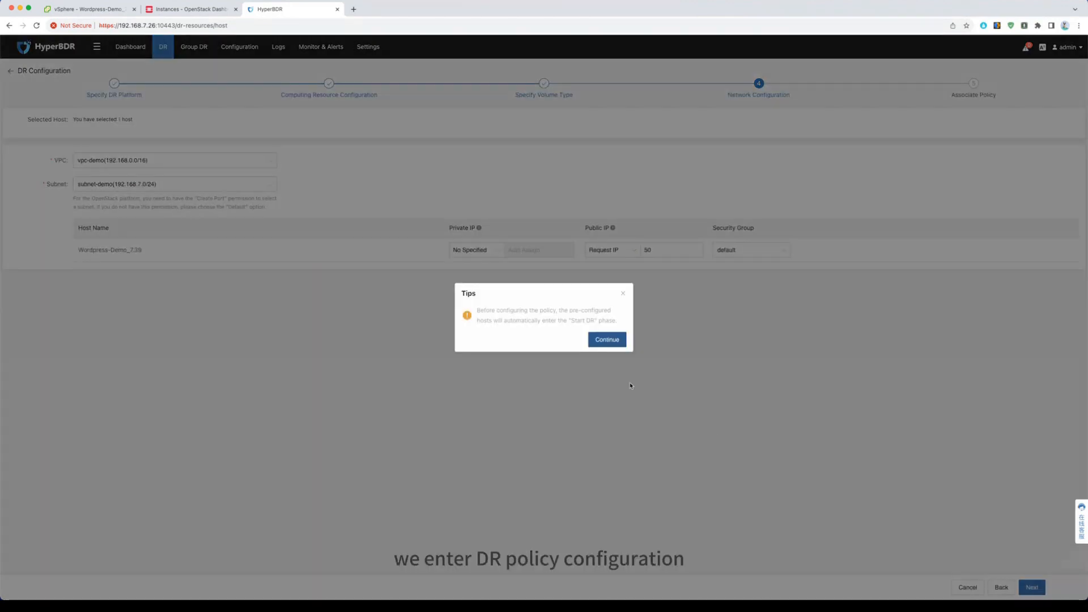
click(607, 340)
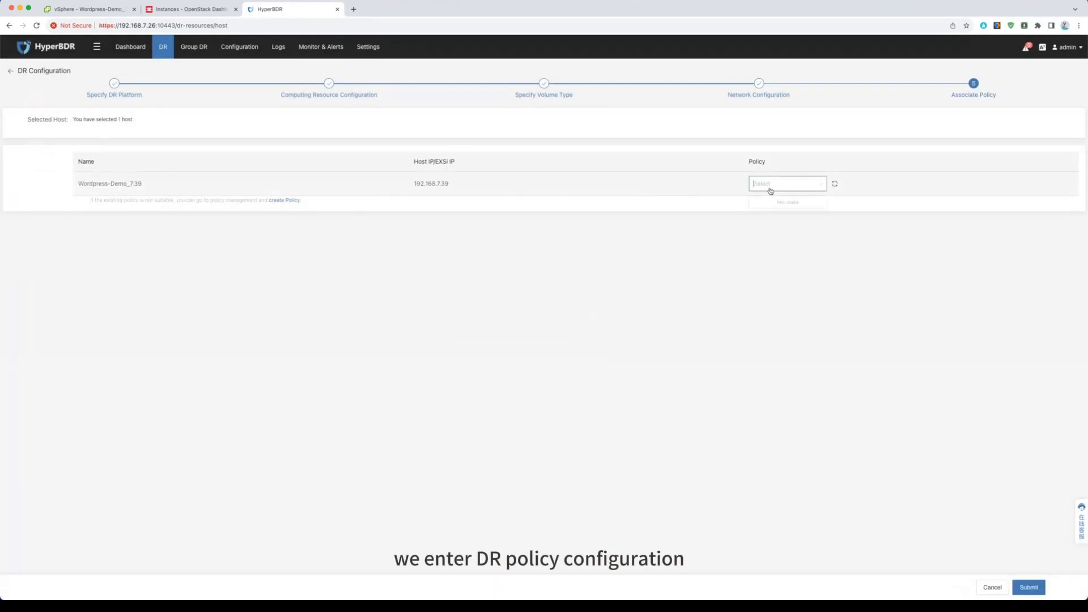
Step: Start a new DR policy and name it demo-policy-five-mins
click(288, 202)
click(123, 96)
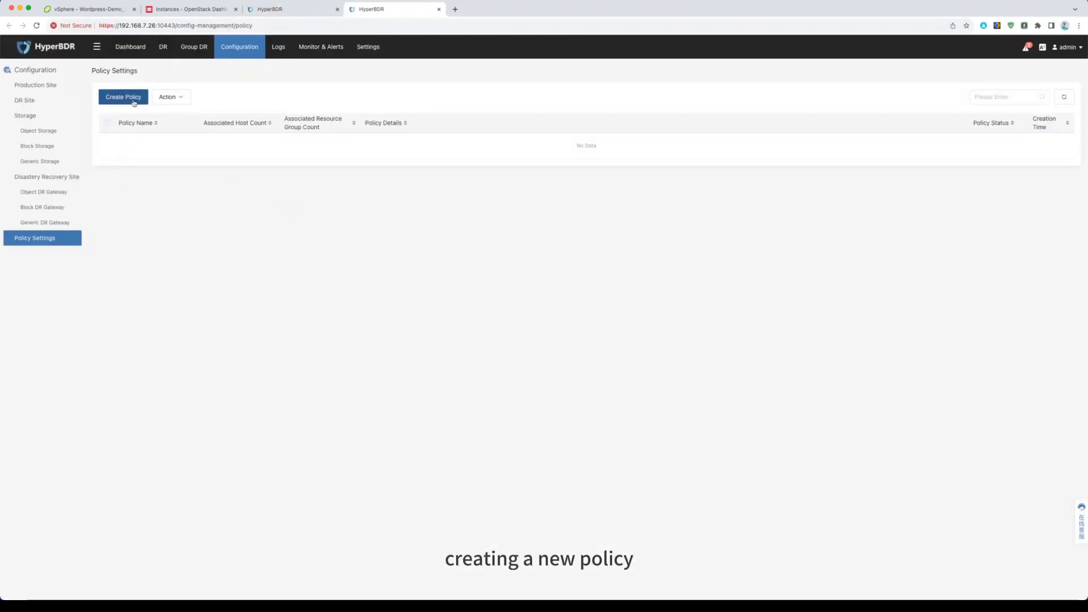
text(demo-policy-)
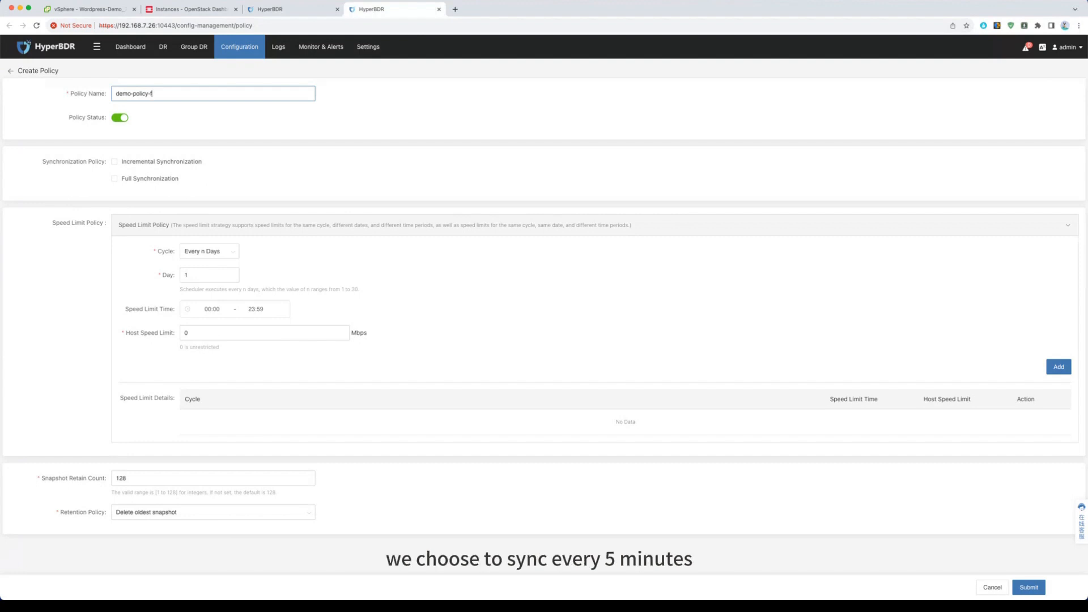
text(five-mins)
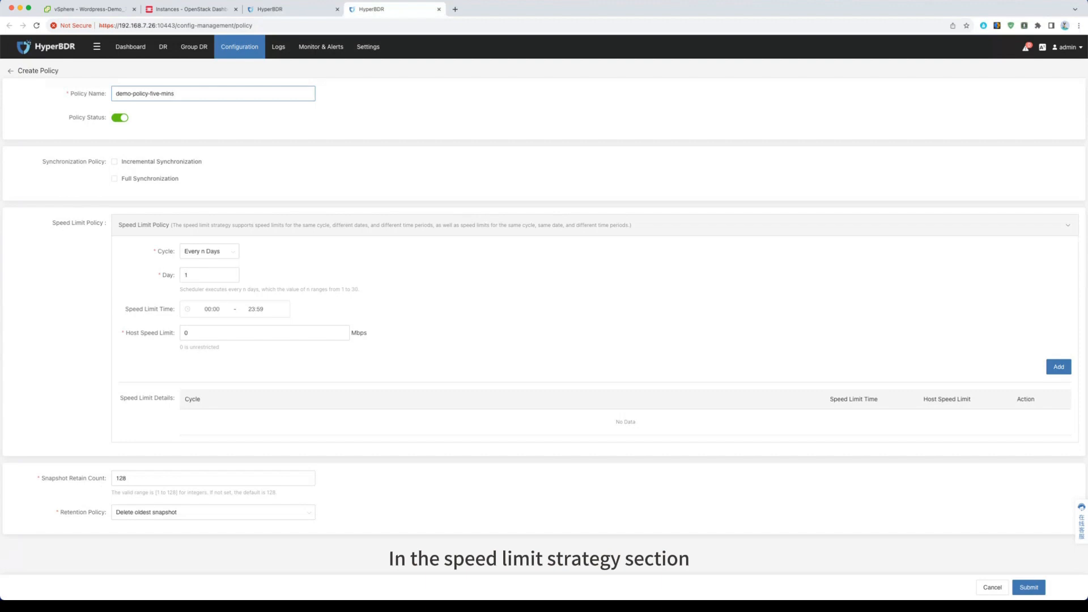
Step: Enable incremental synchronization every 5 minutes for the policy and submit it with the default speed limit and snapshot retention
click(141, 169)
click(193, 207)
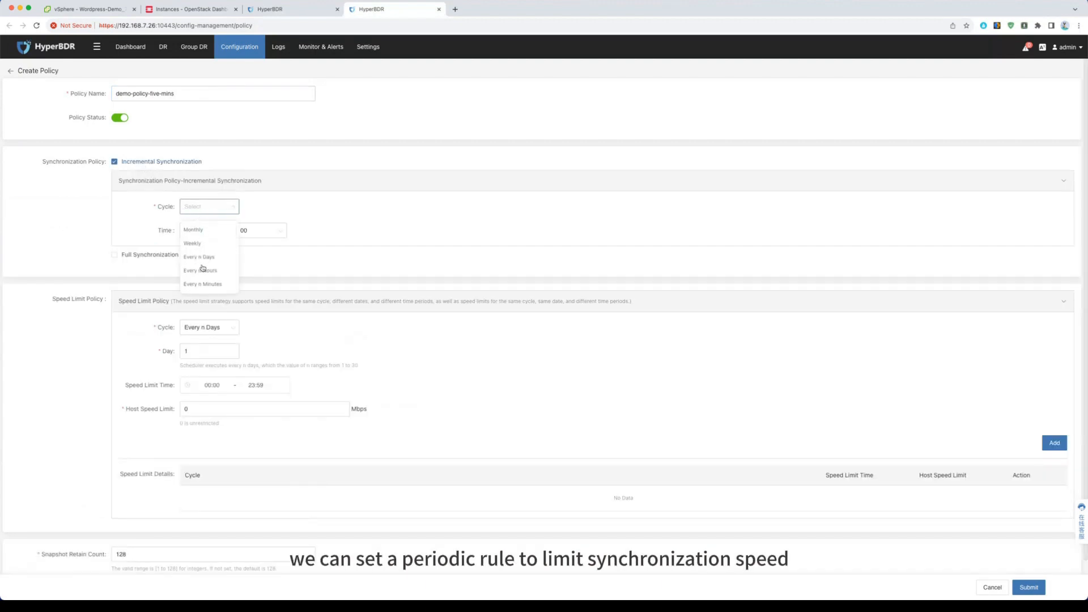
click(208, 285)
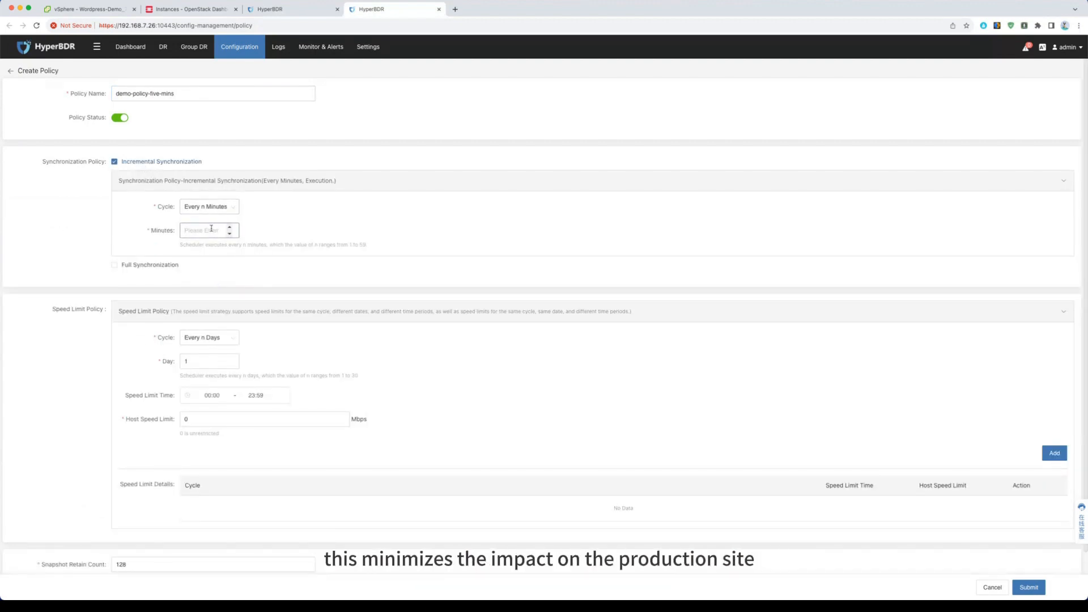
text(5)
scroll(275, 277, down, 2)
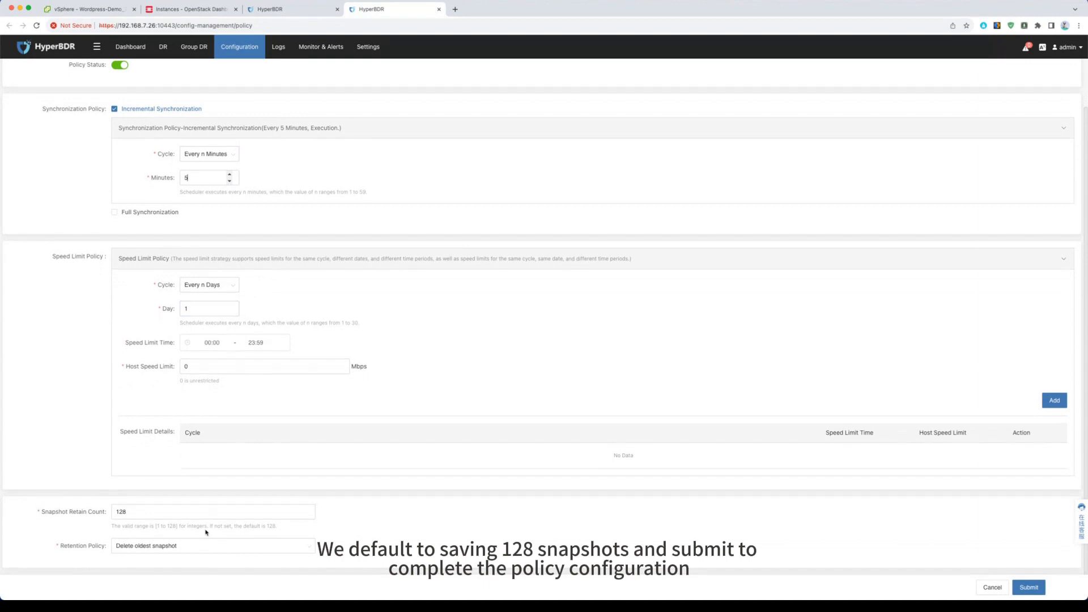
click(1027, 589)
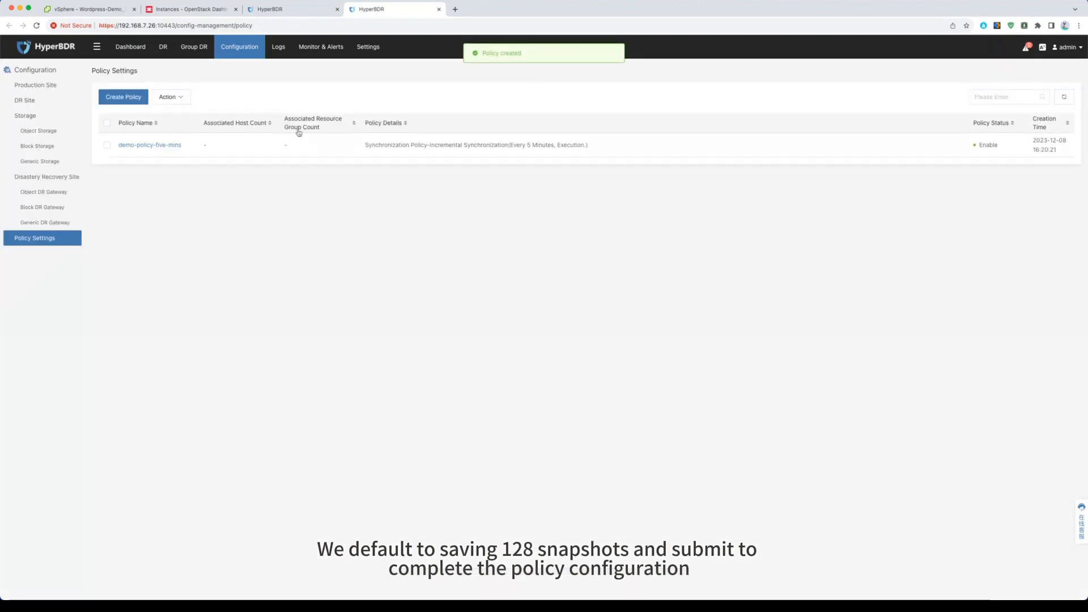
Step: Return to the DR configuration, refresh the available policies, associate demo-policy-five-mins with Wordpress-Demo_7.39 and submit
click(272, 11)
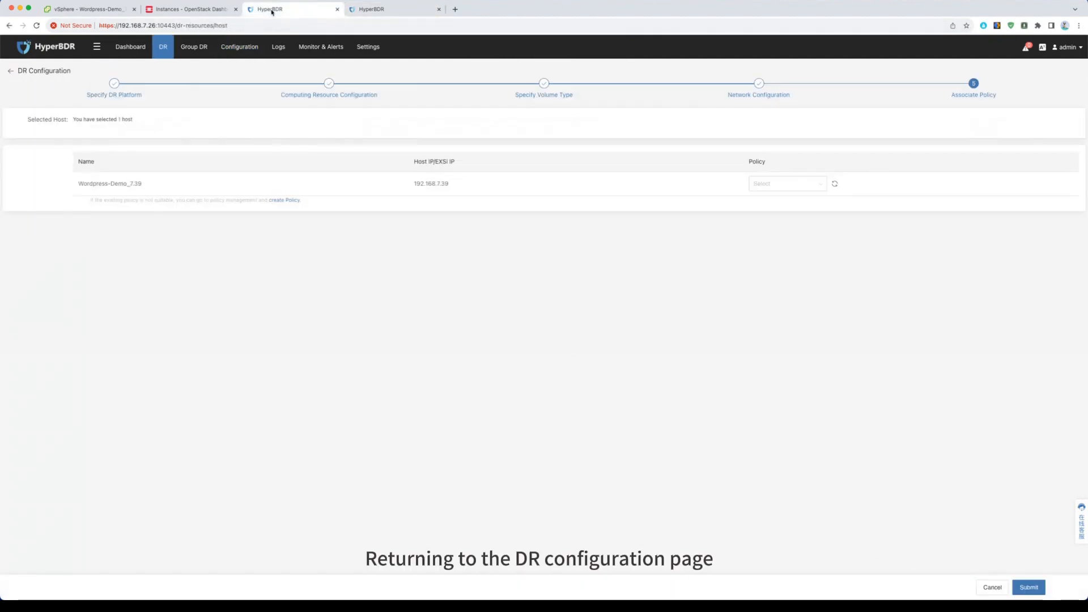
click(835, 184)
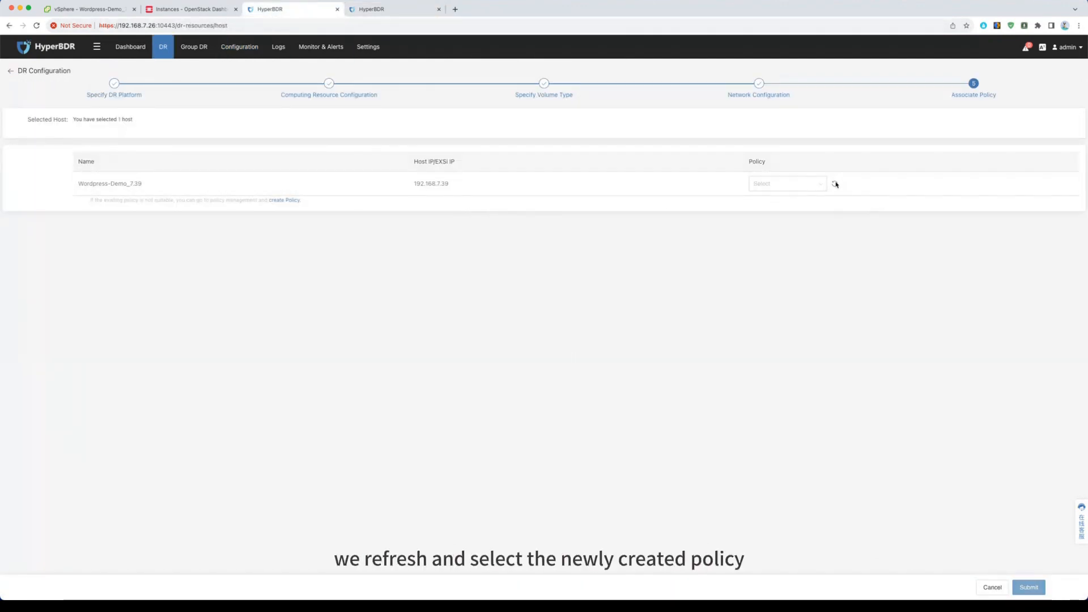
click(798, 185)
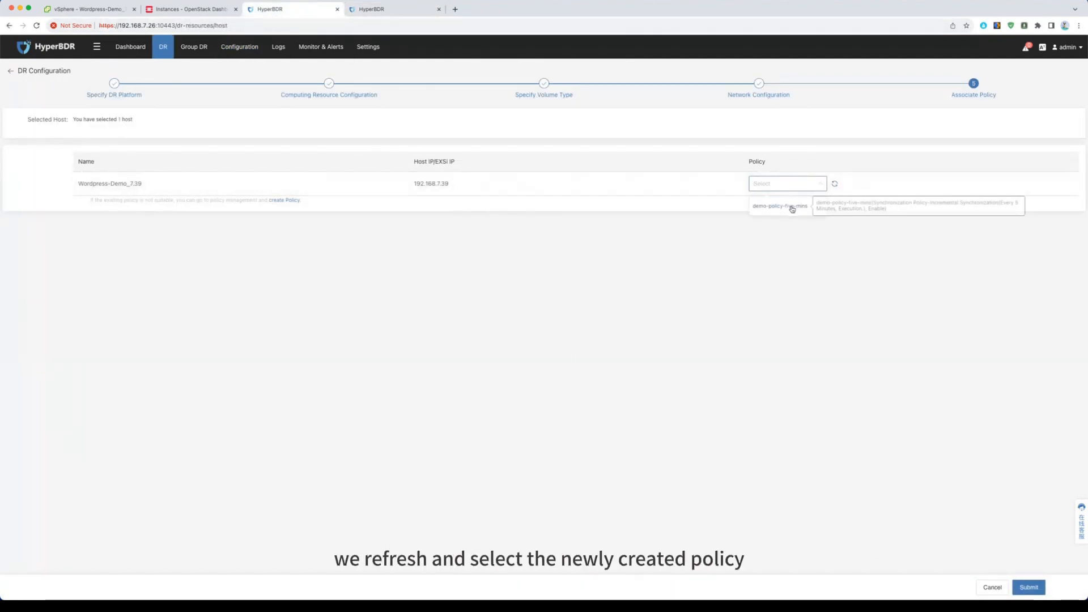
click(792, 208)
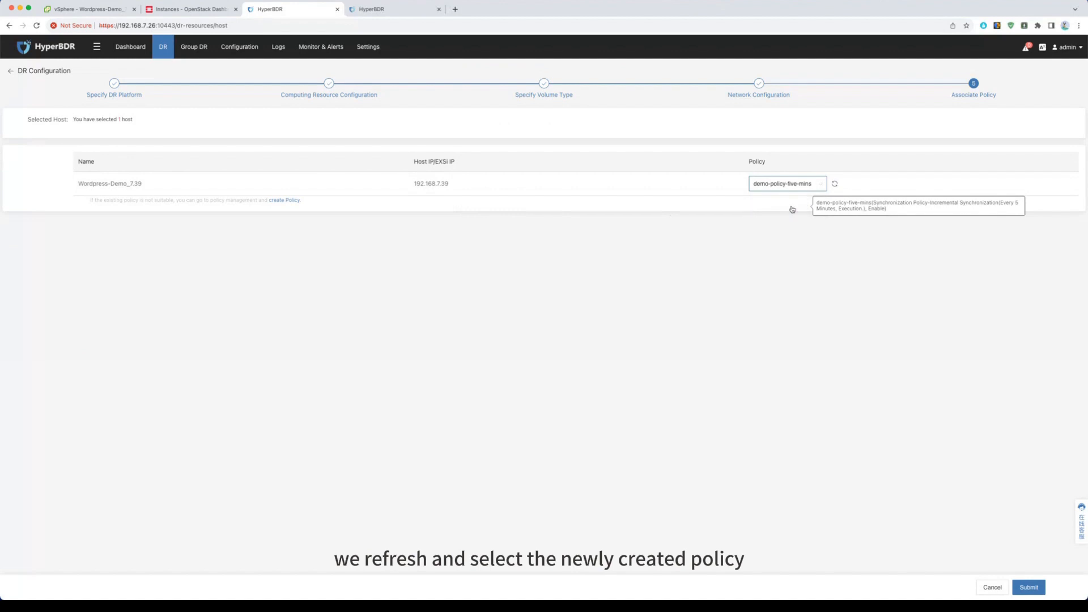
click(1030, 587)
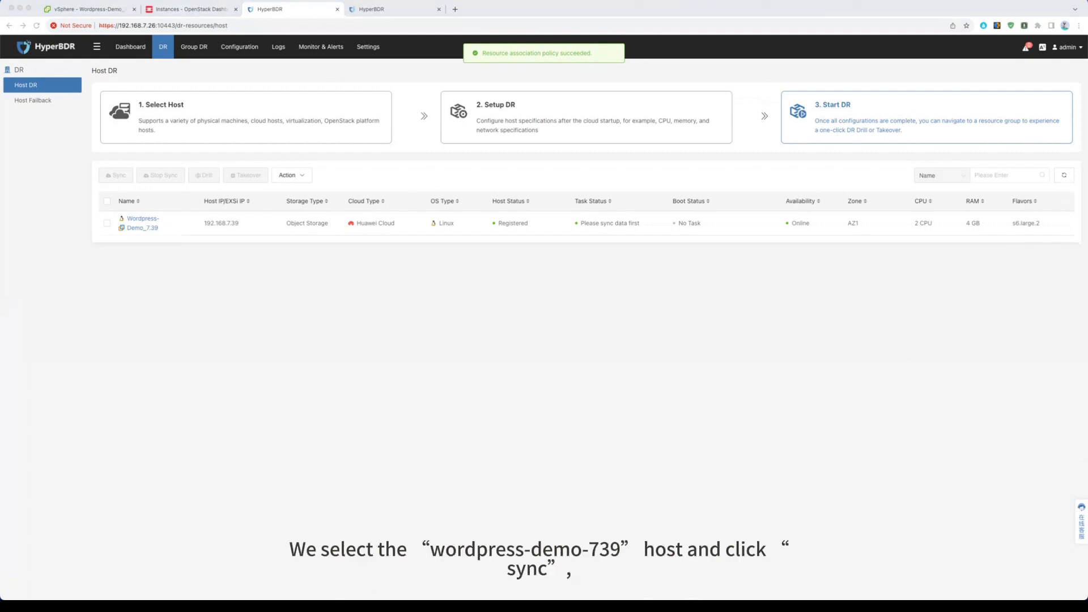
Step: Start data synchronization for the host Wordpress-Demo_7.39 without full synchronization
click(107, 223)
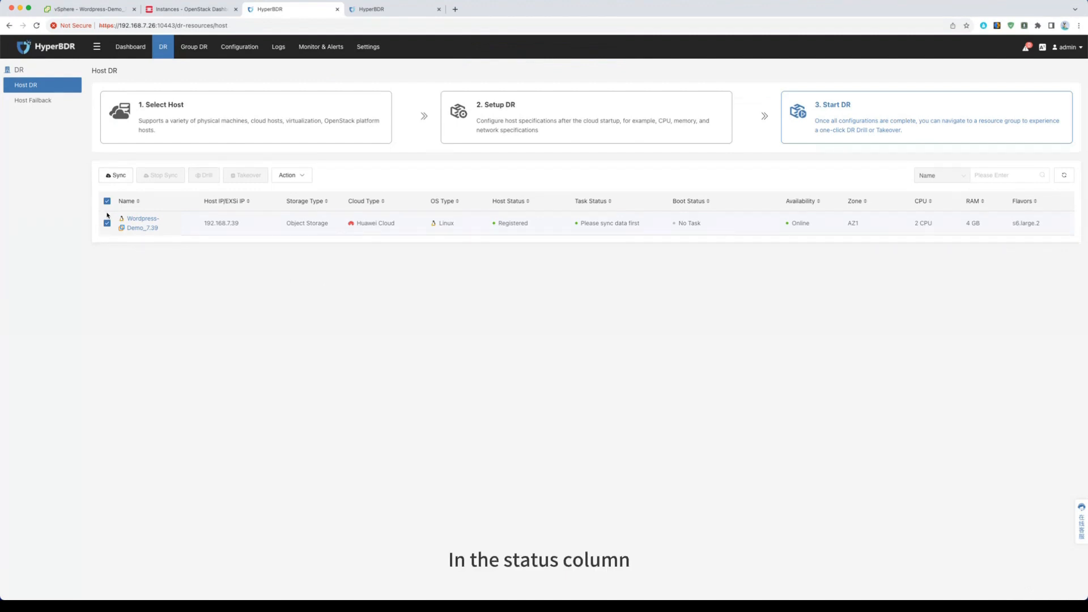
click(119, 176)
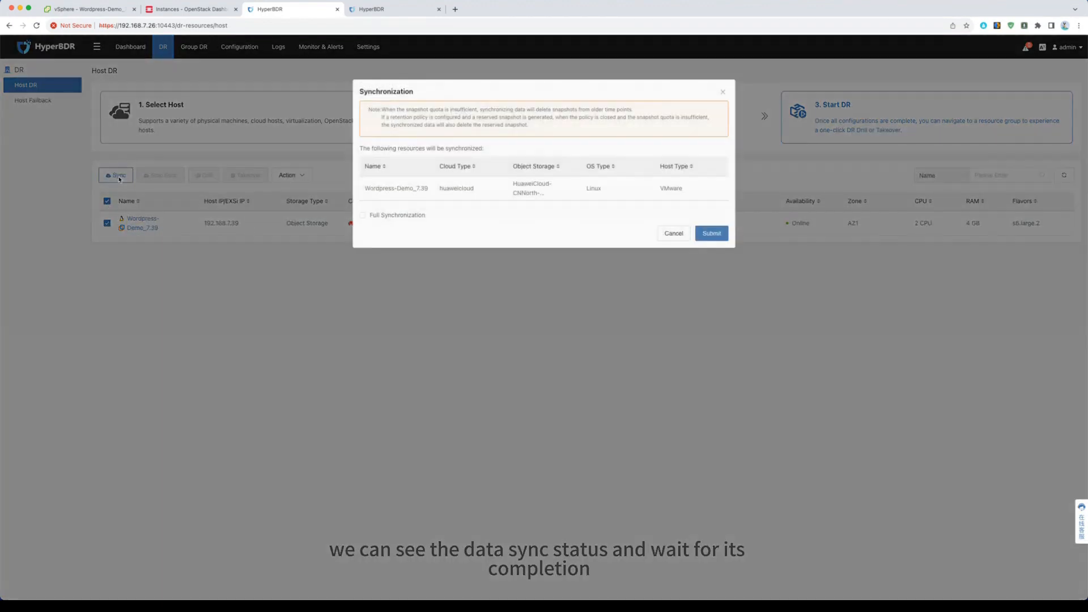
click(712, 233)
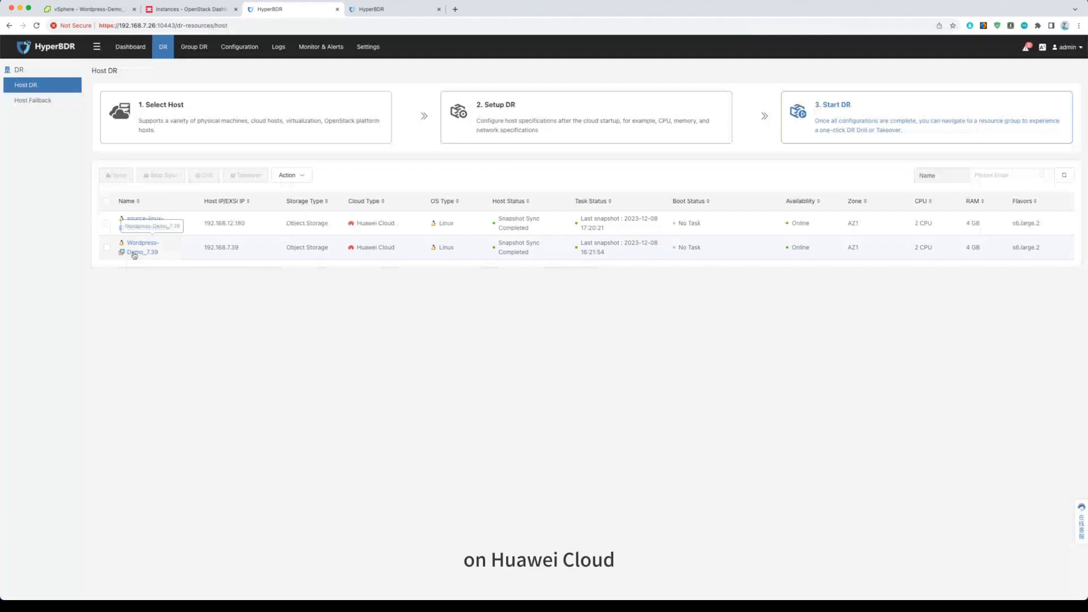
Step: Open the source host's WordPress site at 192.168.7.39:18080 in a new browser tab to check its content
click(455, 10)
text(19)
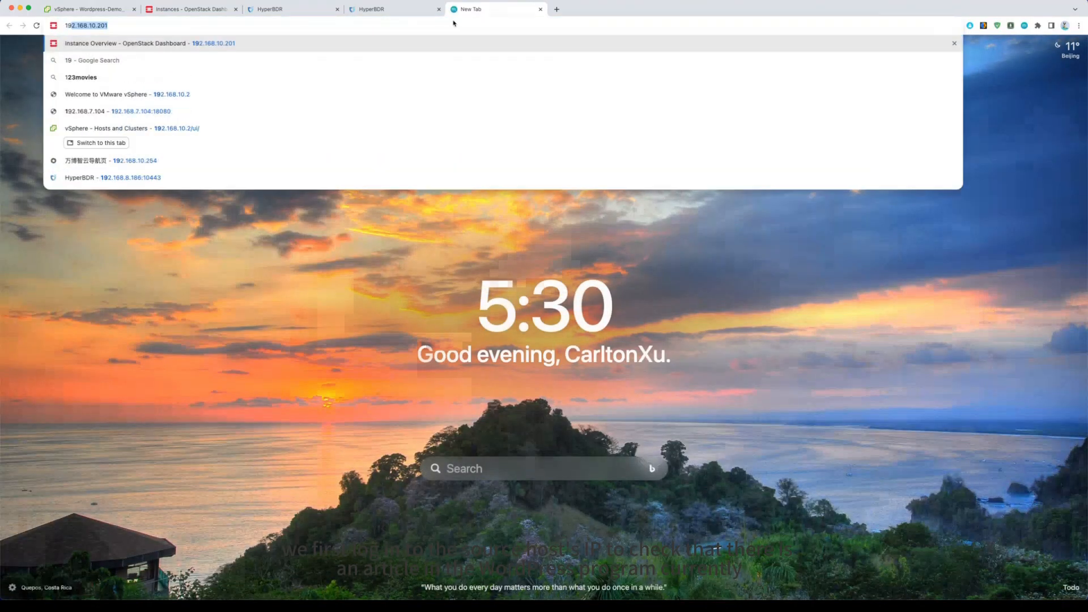
text(2.168.7.39)
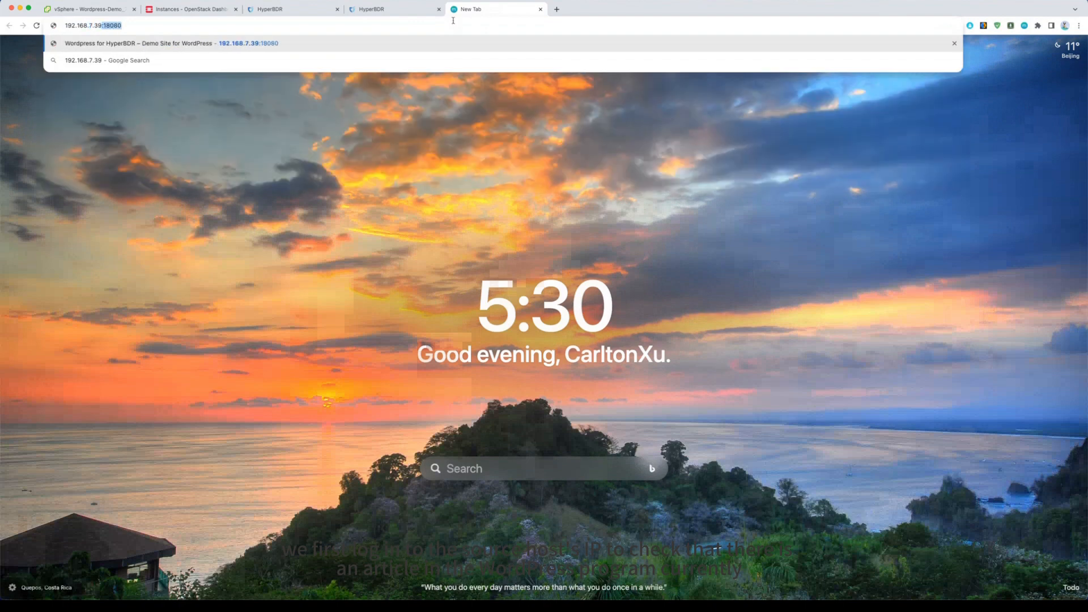
key(Return)
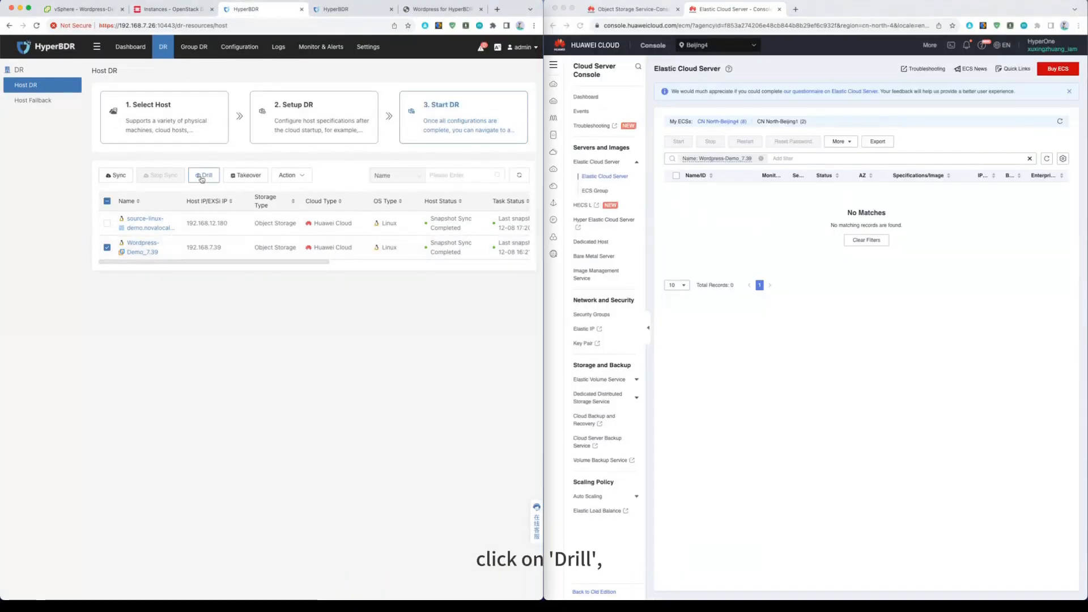
click(202, 177)
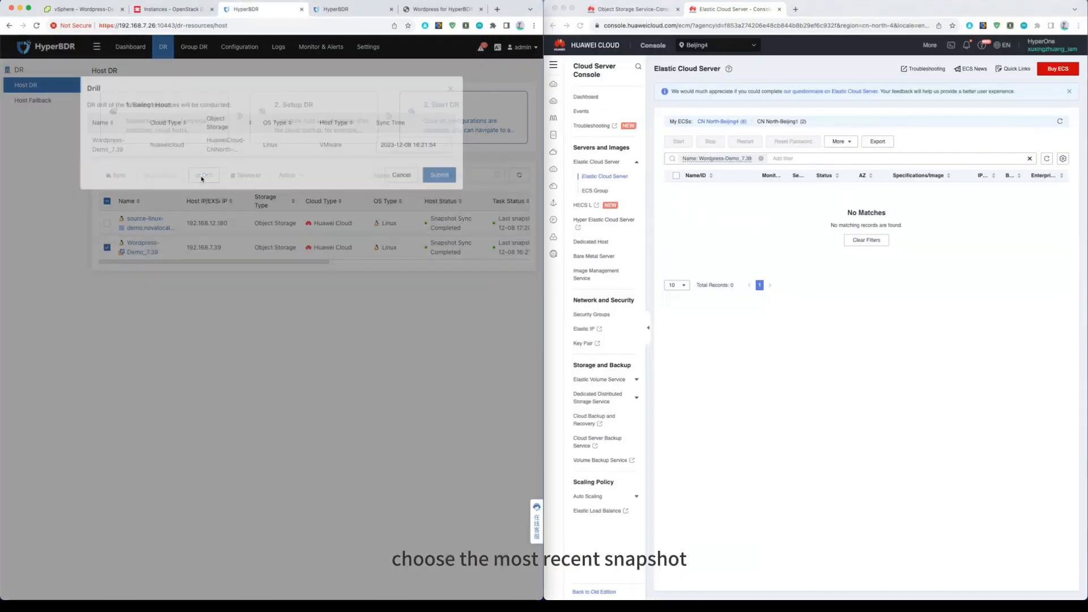
click(423, 151)
click(417, 171)
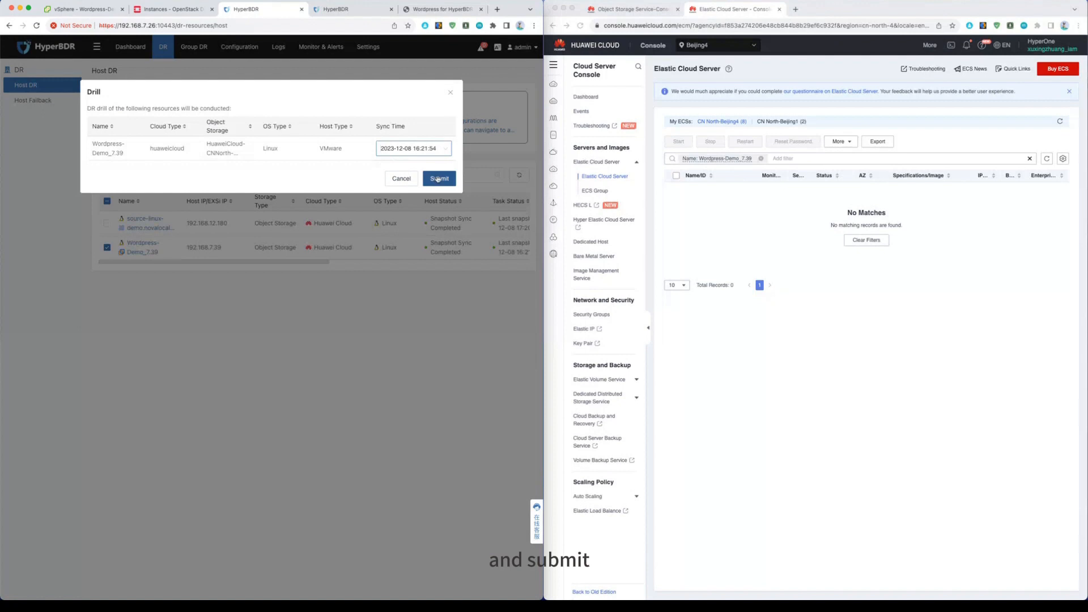
click(439, 179)
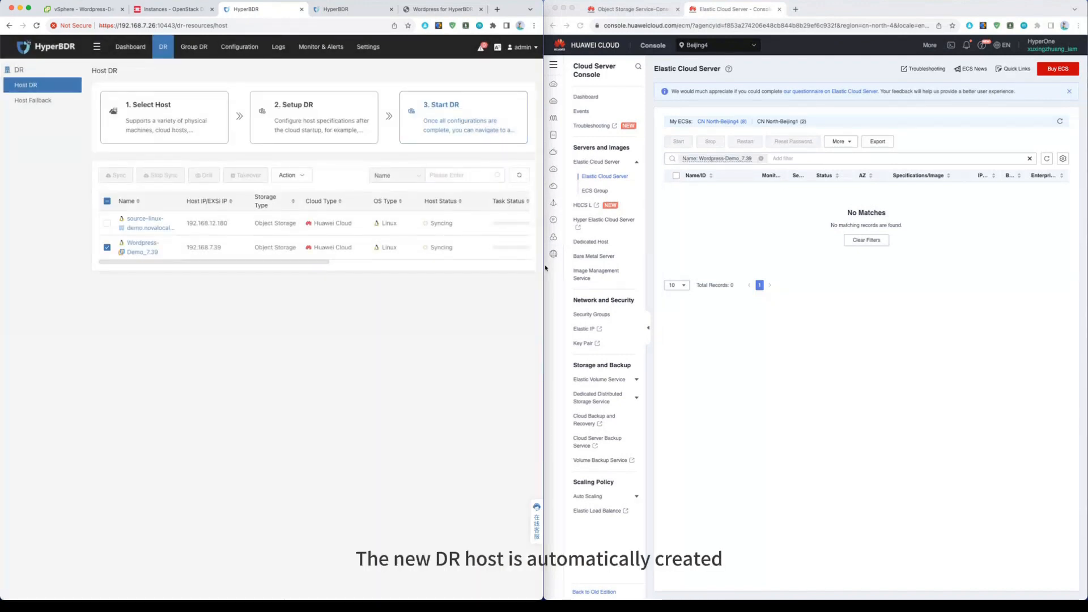
Step: Check the drill host's boot status and public IP, and open its WordPress site at 120.46.90.32:18080 in a new browser tab
scroll(425, 264, right, 5)
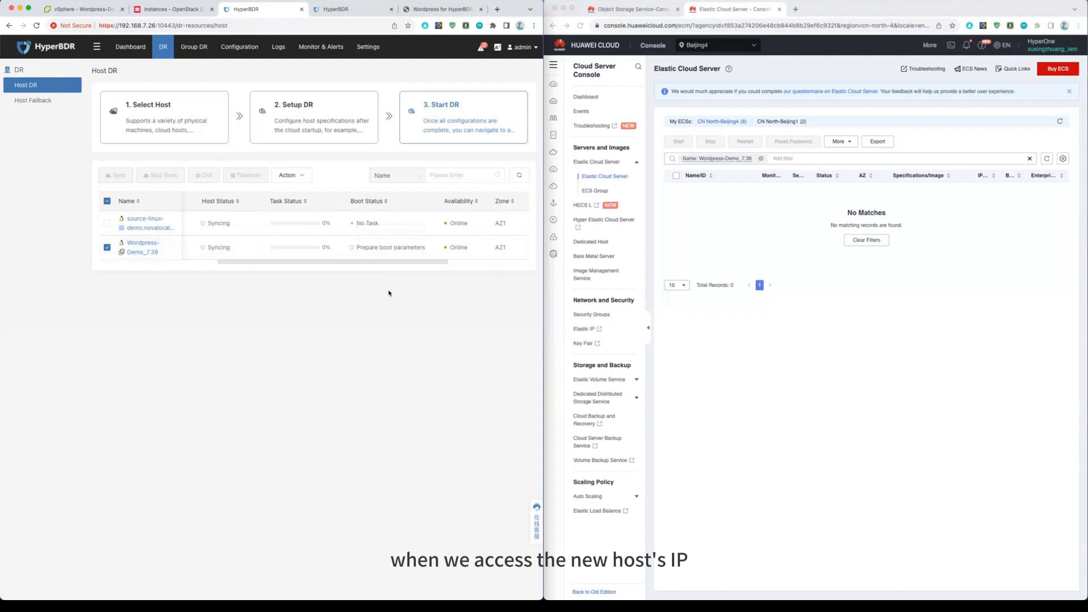
drag(543, 288, 1085, 288)
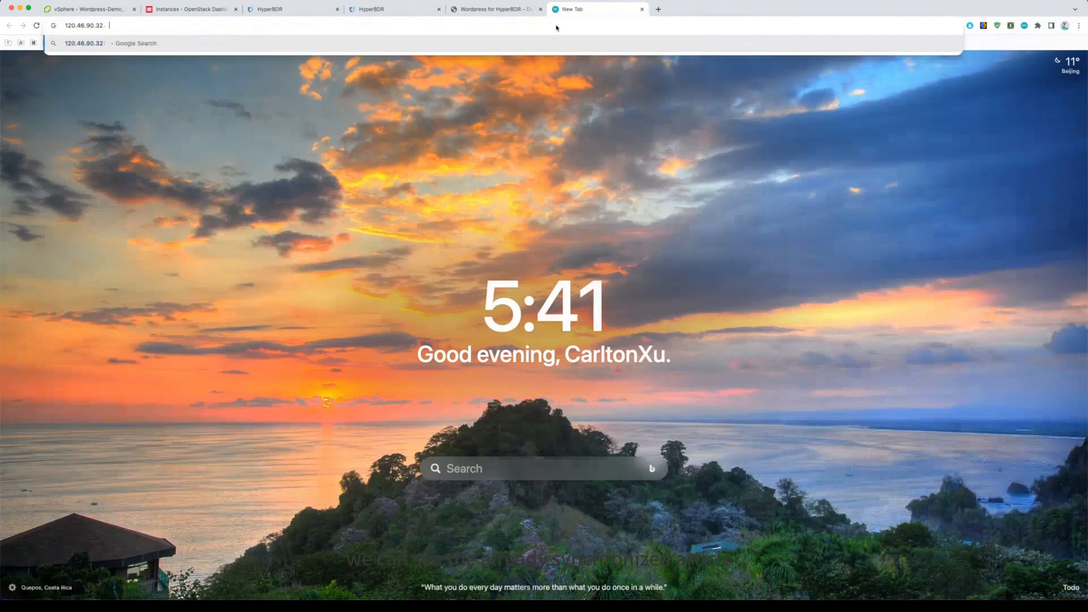
text(18080)
key(Return)
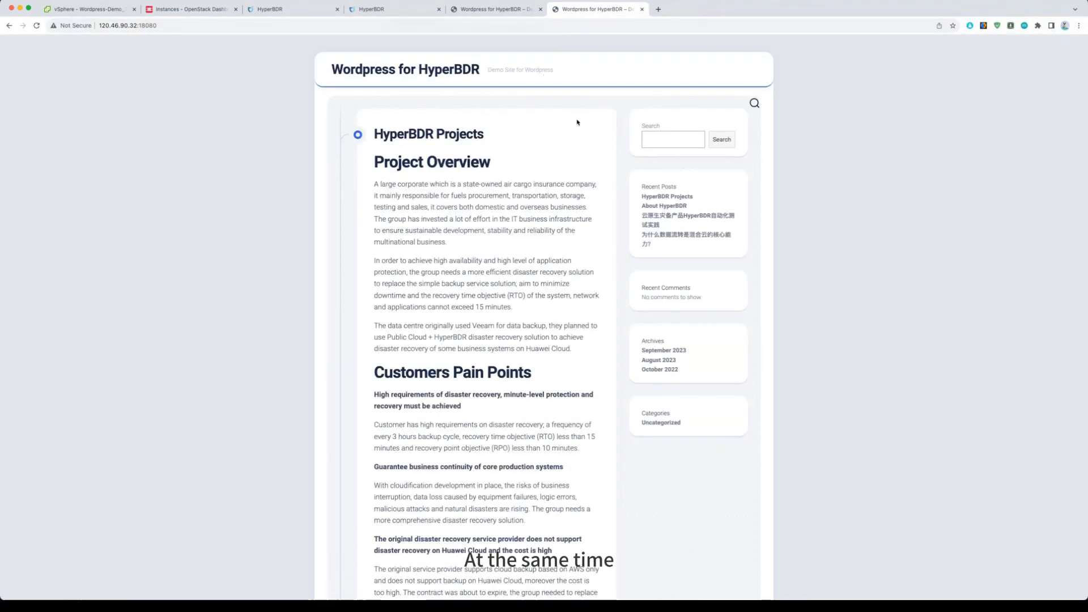
Step: Refresh the Huawei Cloud ECS list, check the status and full IP addresses of Wordpress-Demo_7-39, and return to HyperBDR's Host DR page
drag(1087, 170, 542, 173)
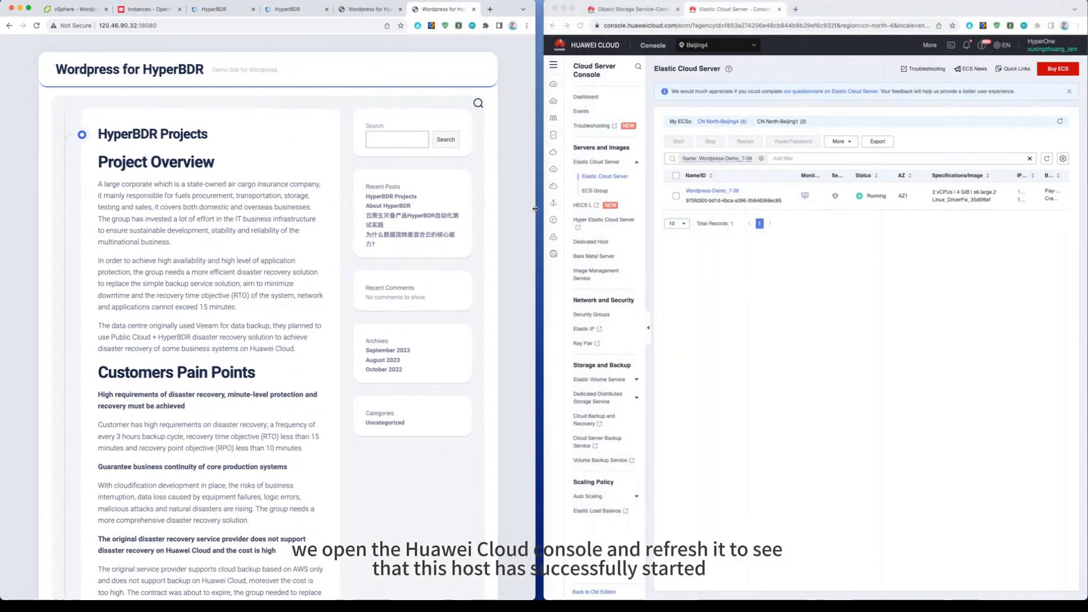
click(808, 176)
click(1047, 158)
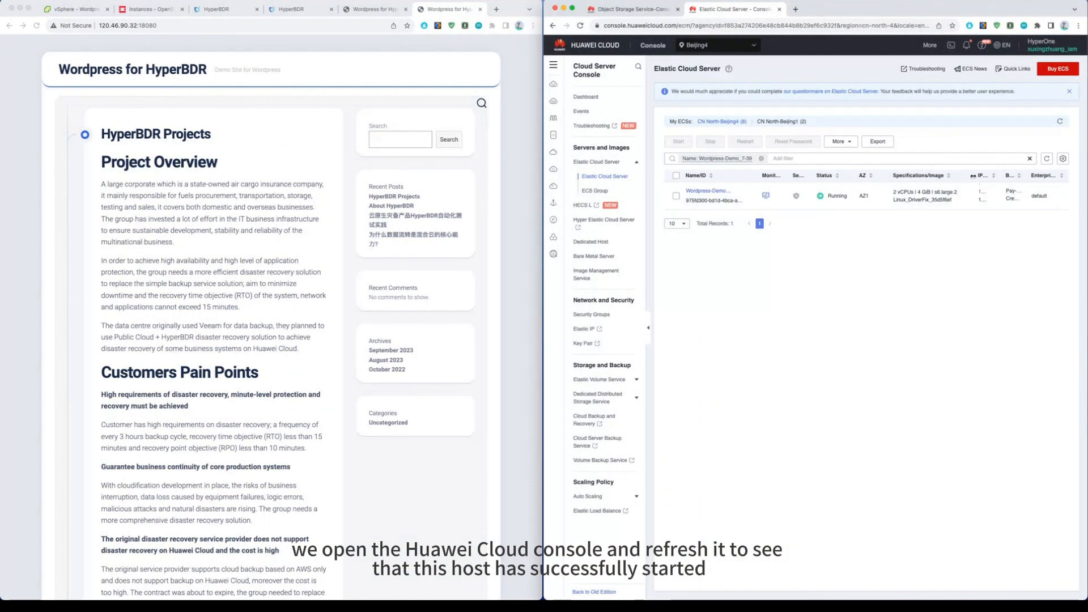
drag(1045, 177, 1059, 178)
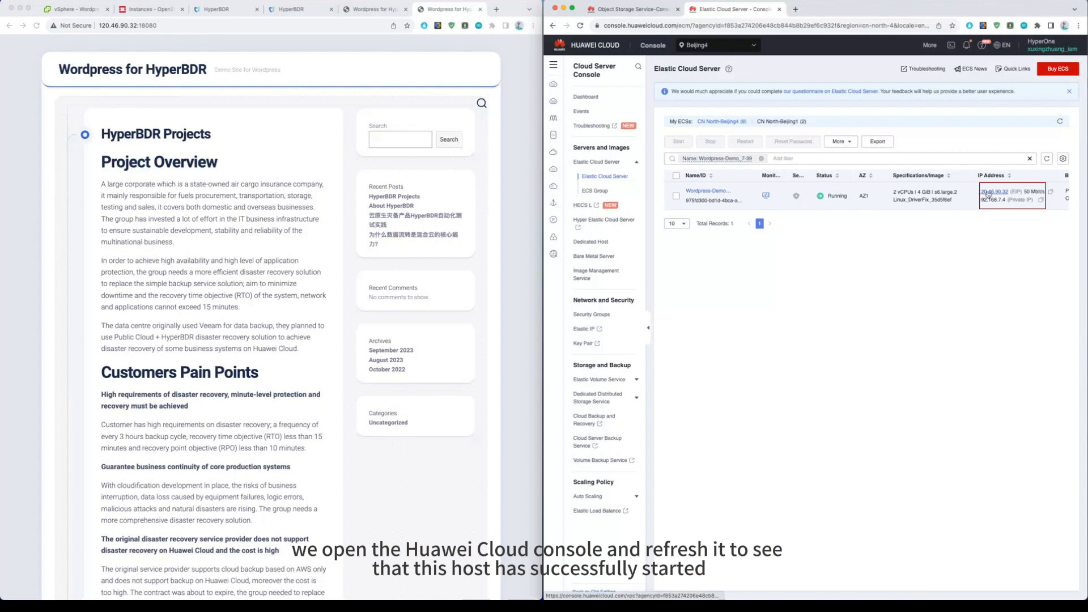
click(230, 12)
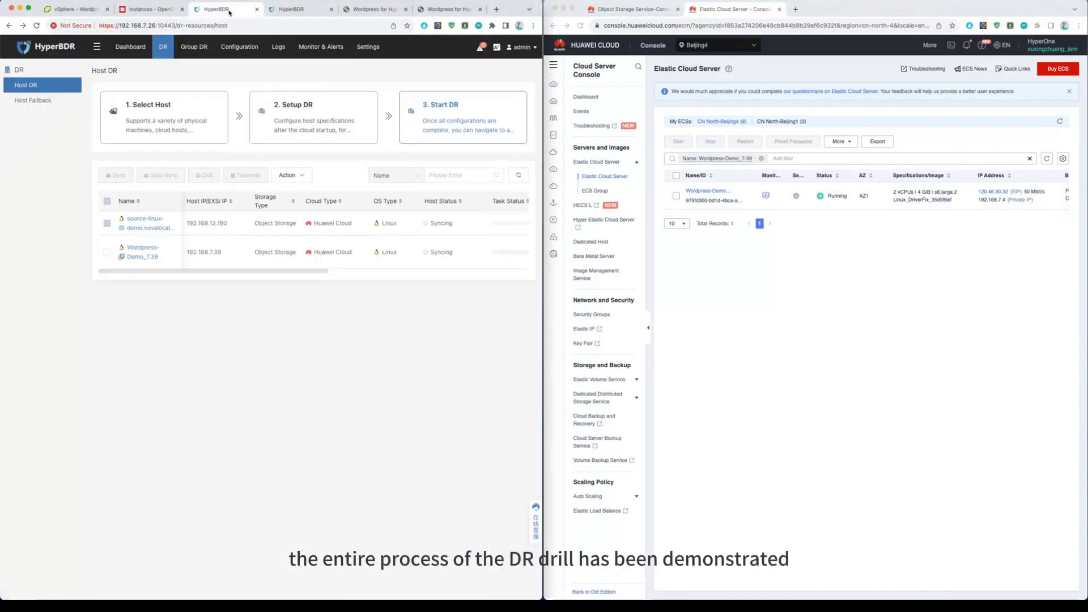